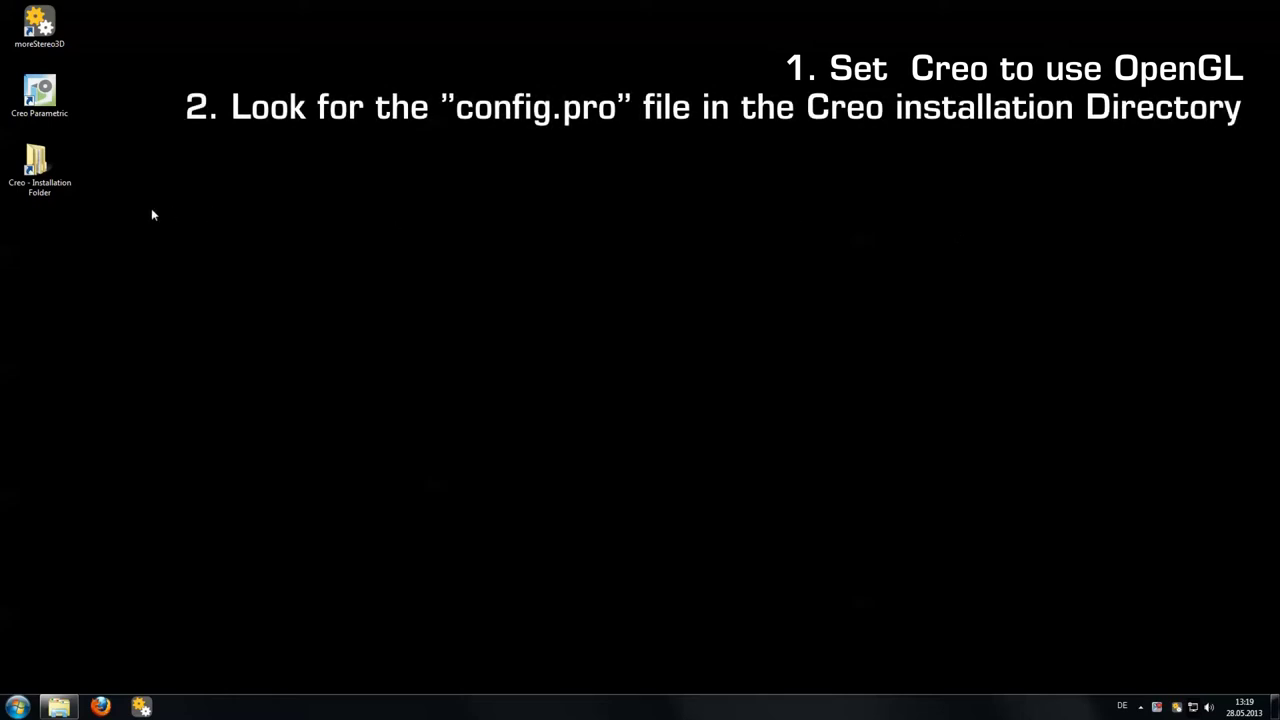
Step: Search the Creo installation folder for config.pro and bring up the actions for the one in Common Files\M030\text
double_click(49, 178)
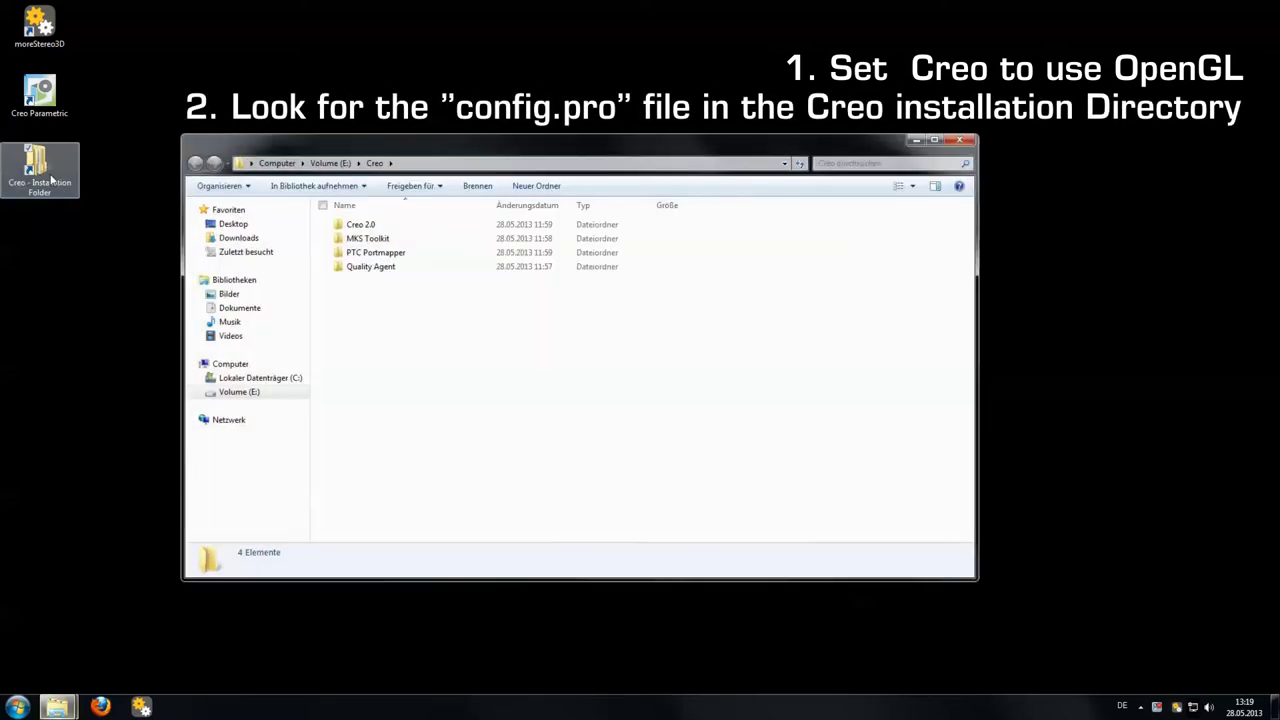
click(914, 164)
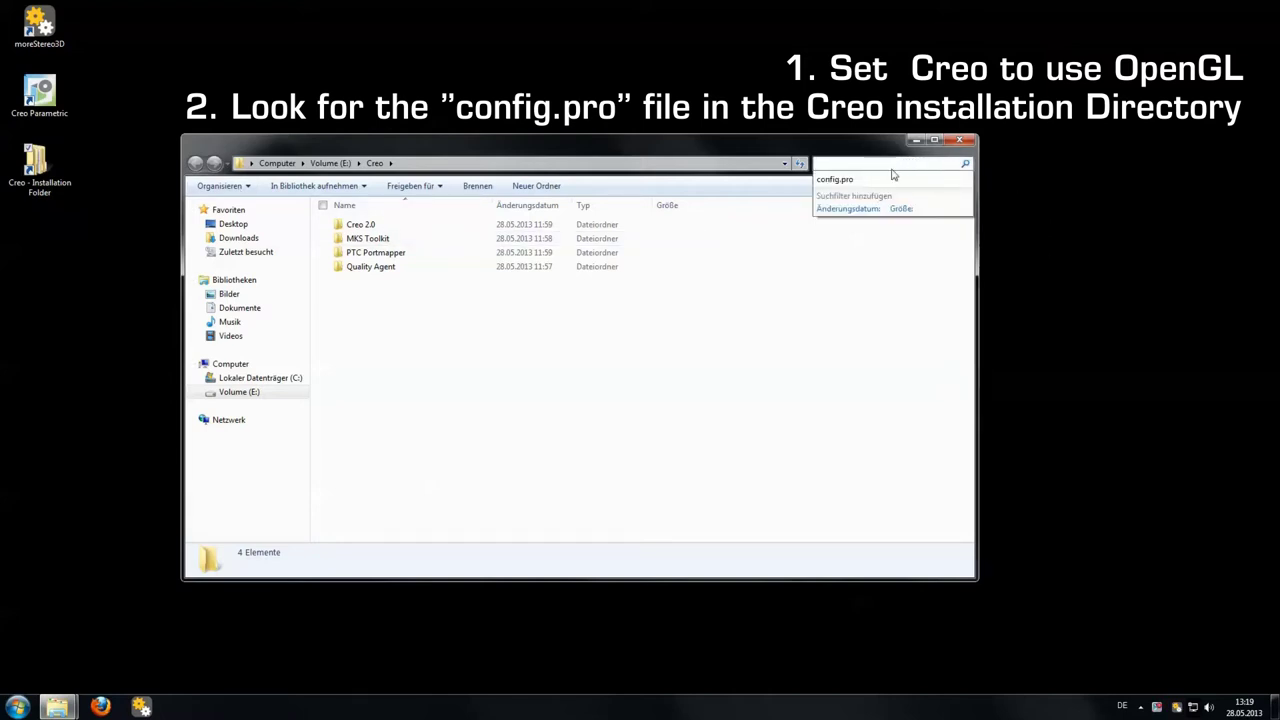
text(config.pro)
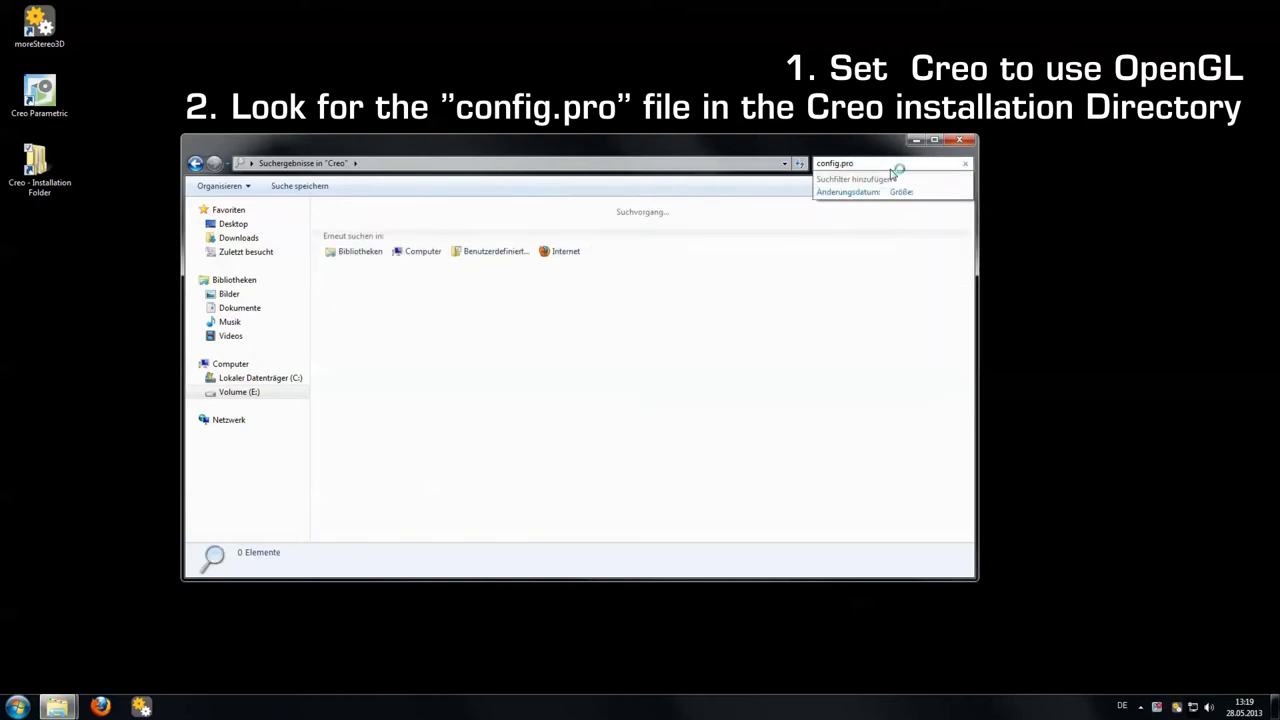
key(Return)
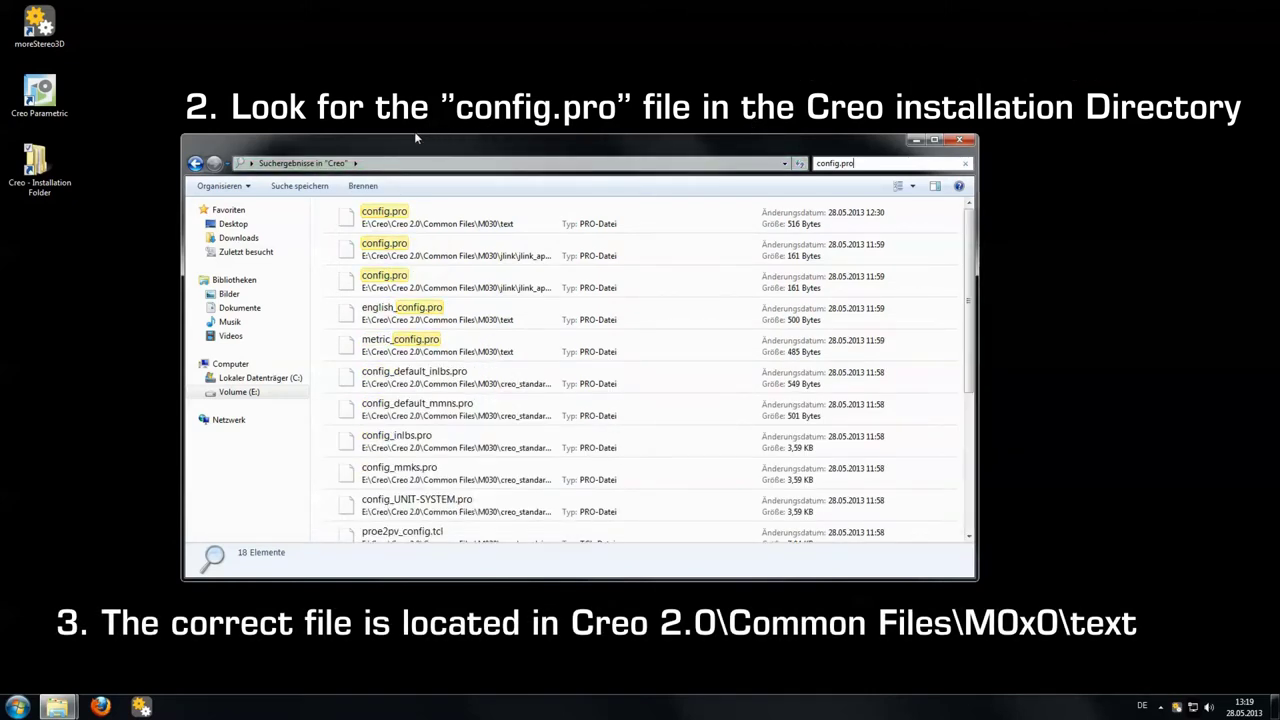
click(381, 214)
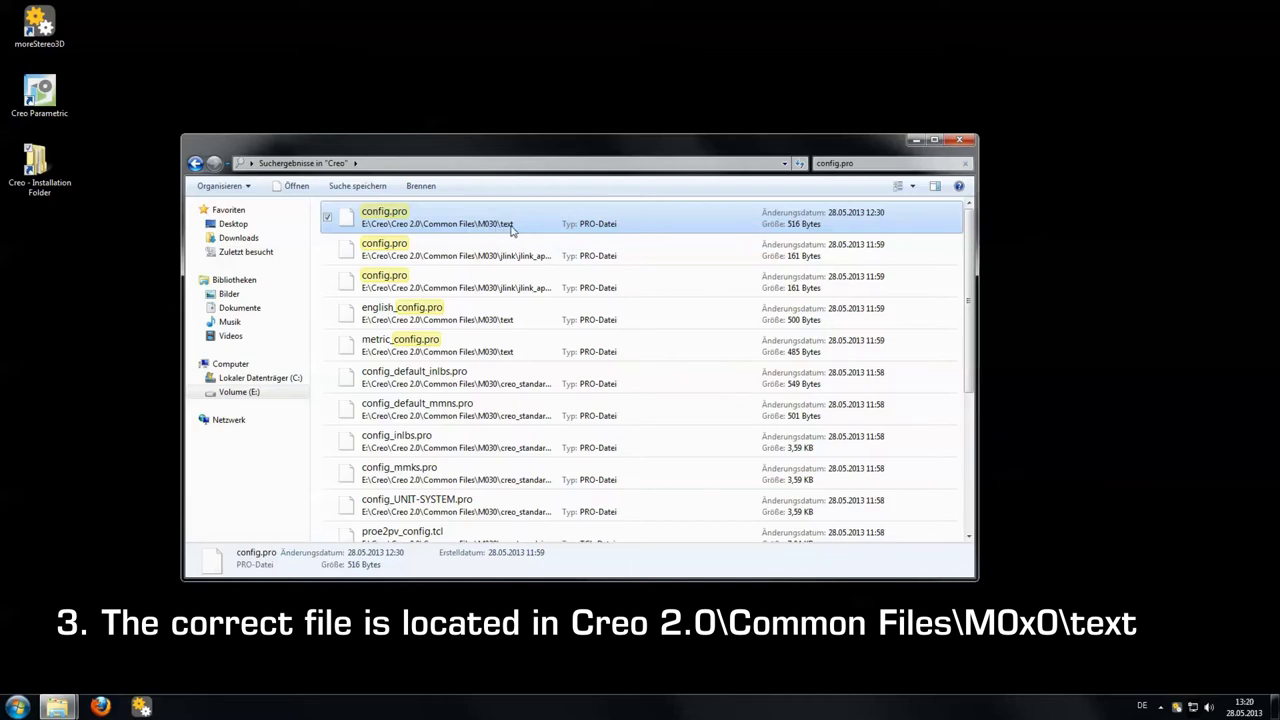
right_click(421, 217)
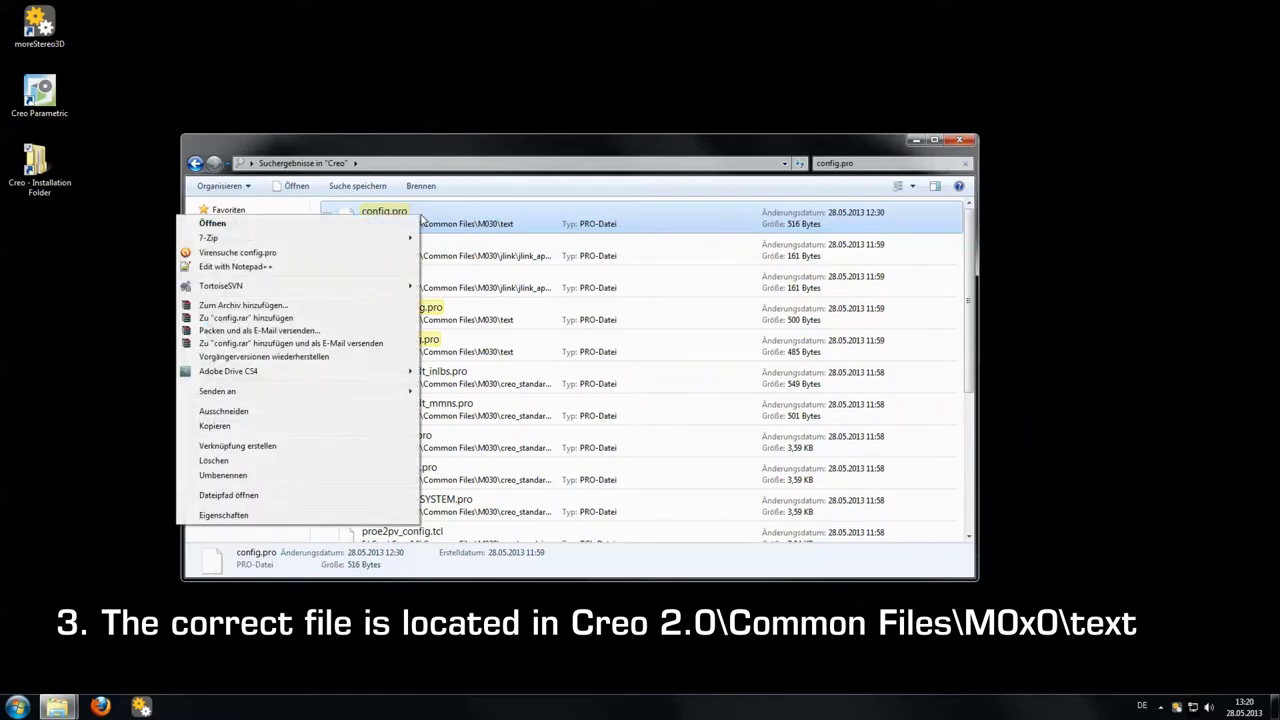
Step: Edit config.pro with Notepad++ and check that line 12 reads 'graphics opengl'
click(320, 267)
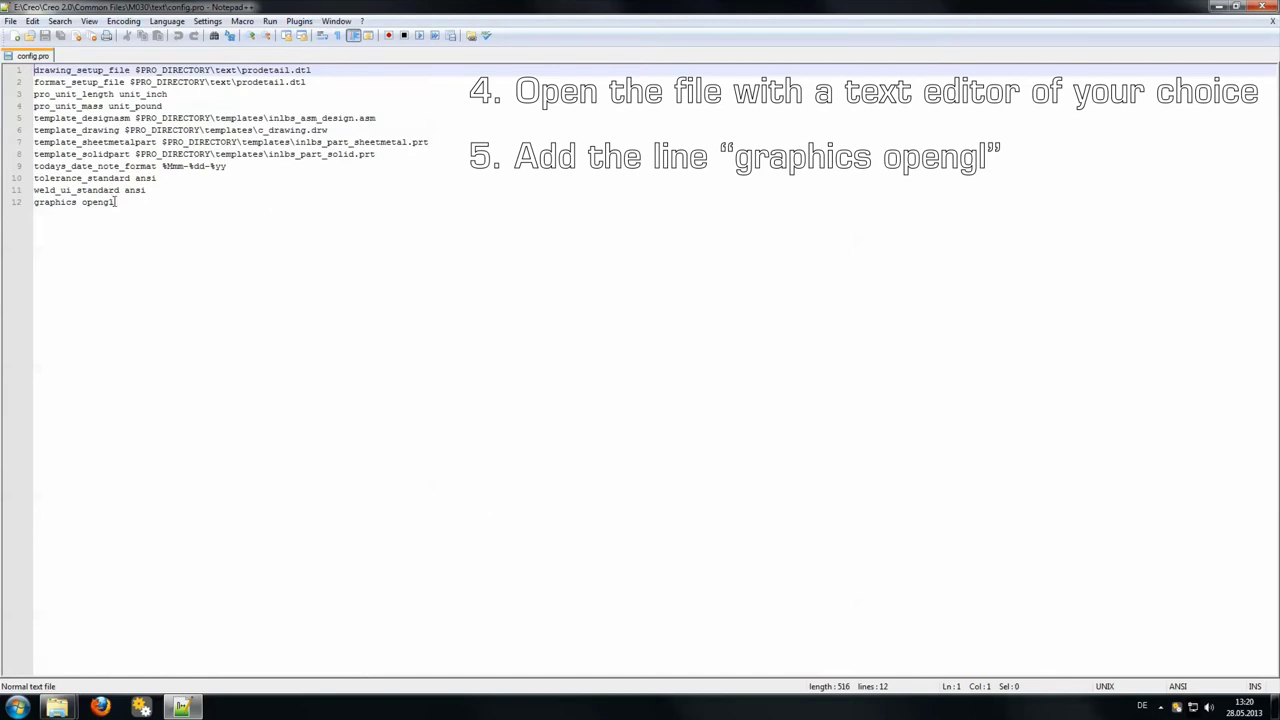
drag(117, 202, 7, 215)
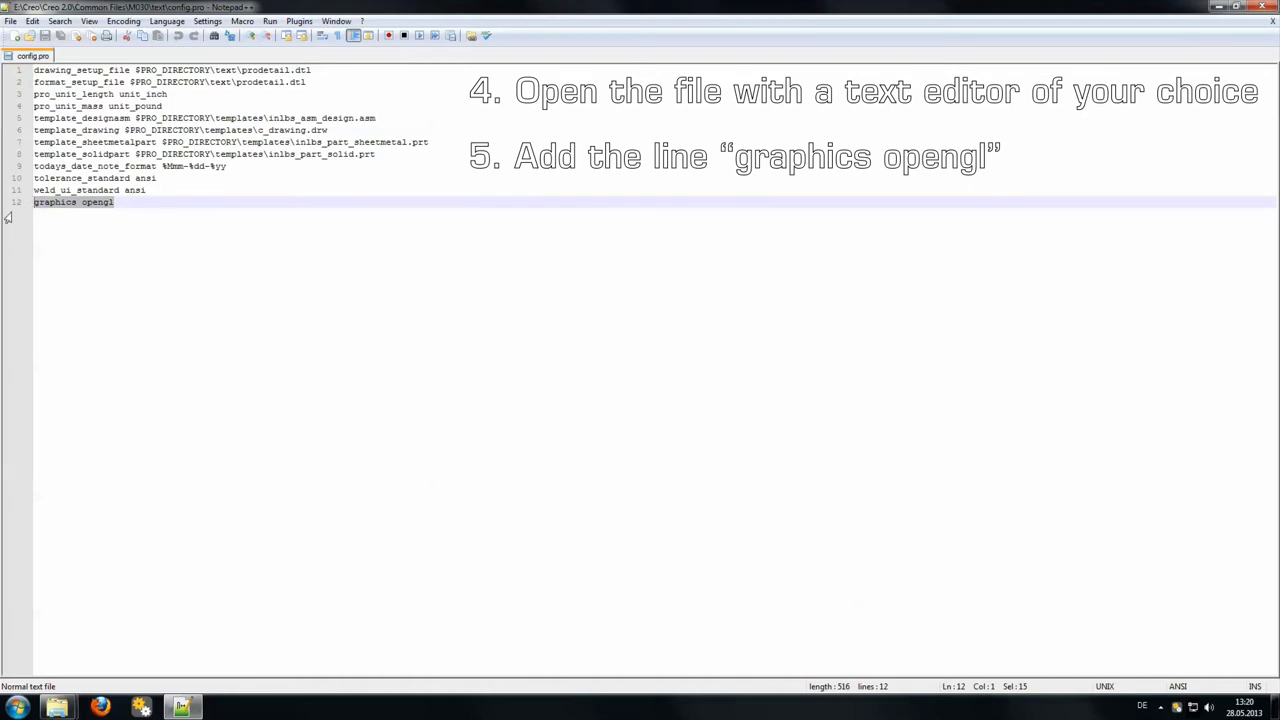
click(37, 204)
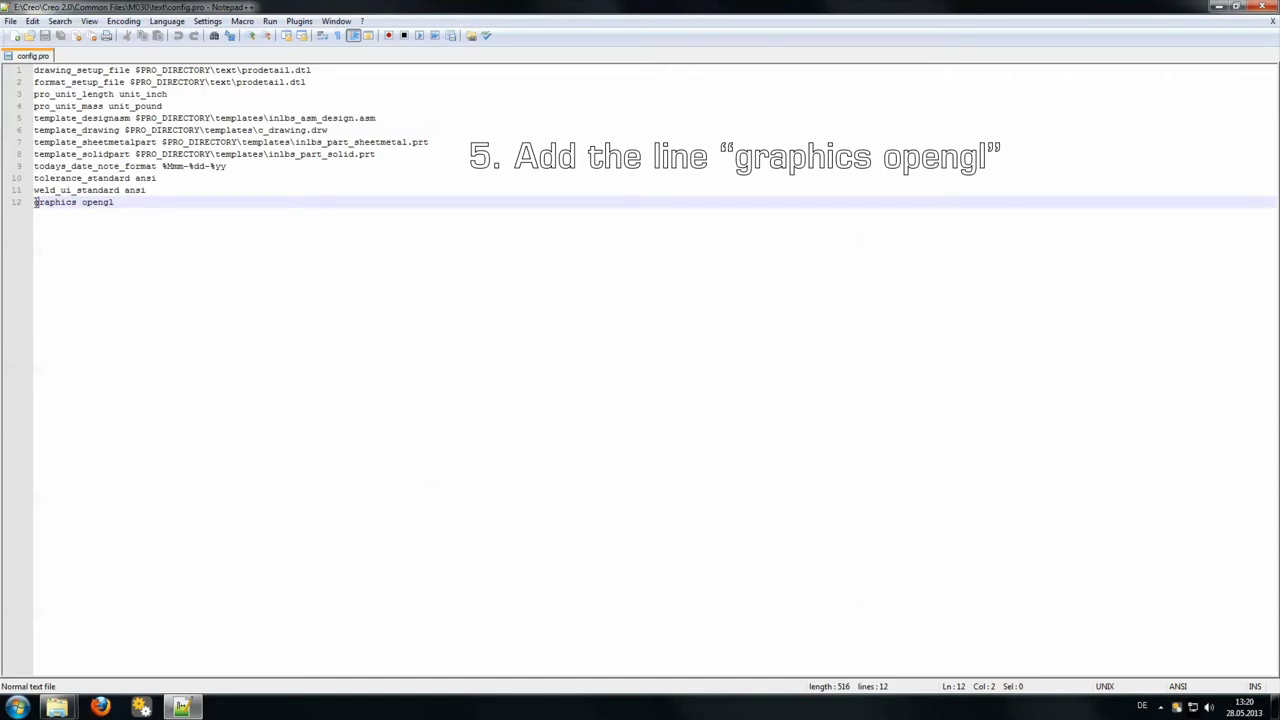
click(29, 206)
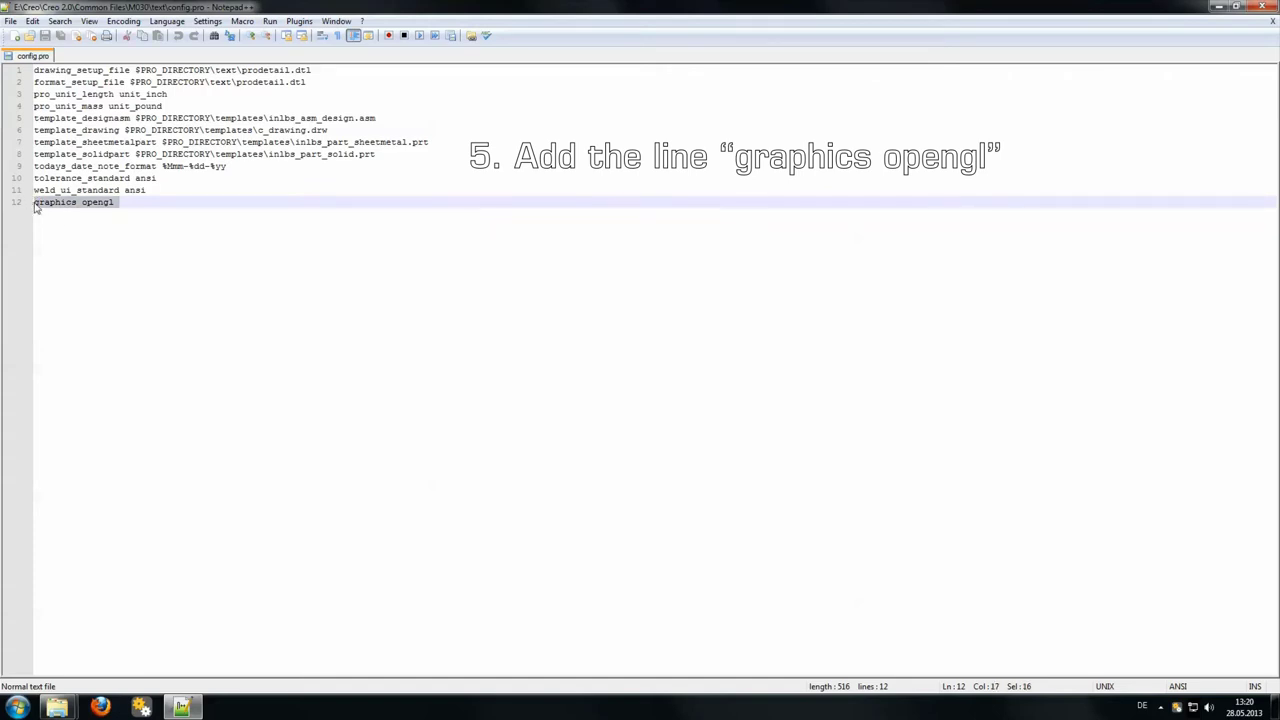
click(10, 21)
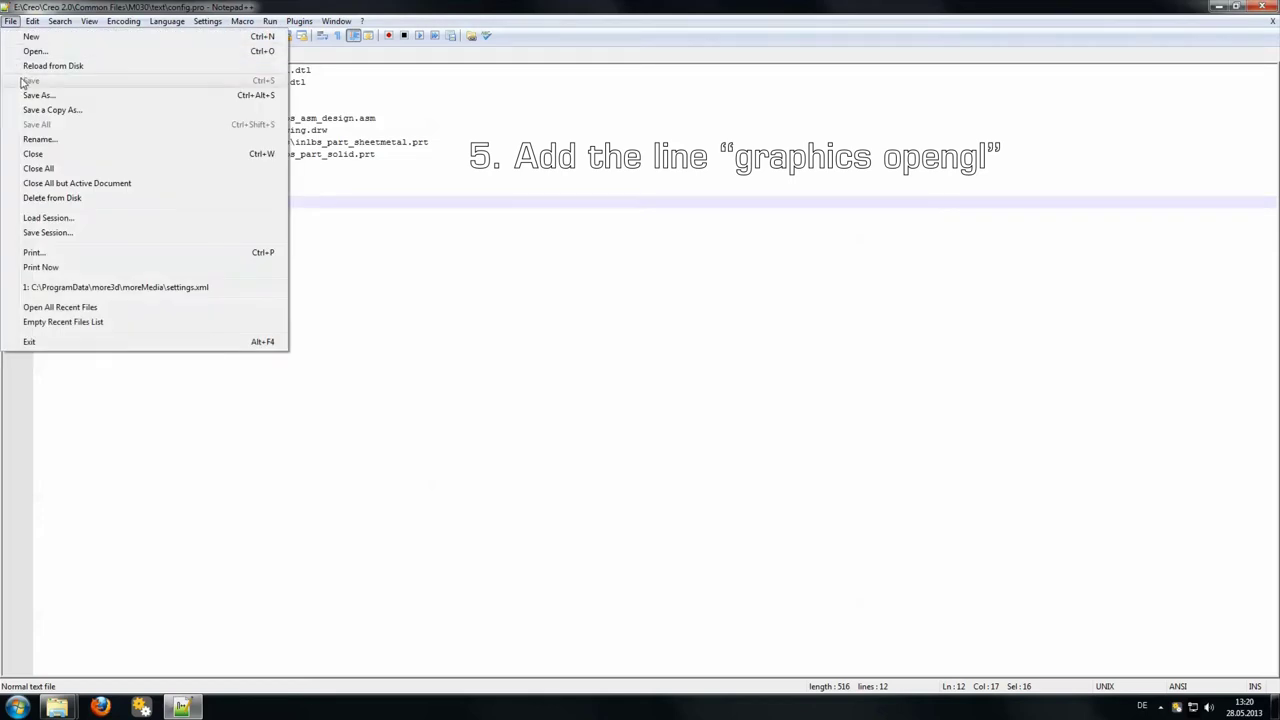
click(472, 182)
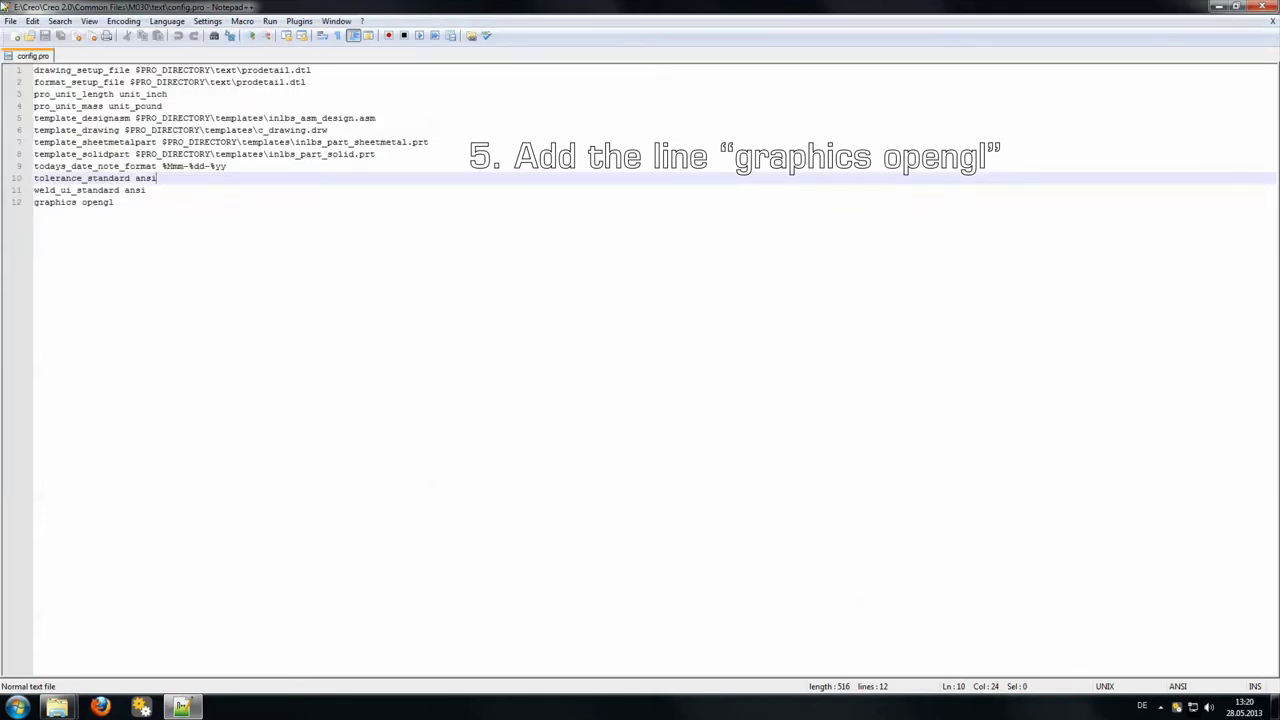
Step: Close Notepad++, open more3D Stereo Enabler from the tray, and browse Add Application to E:\Creo
double_click(5, 6)
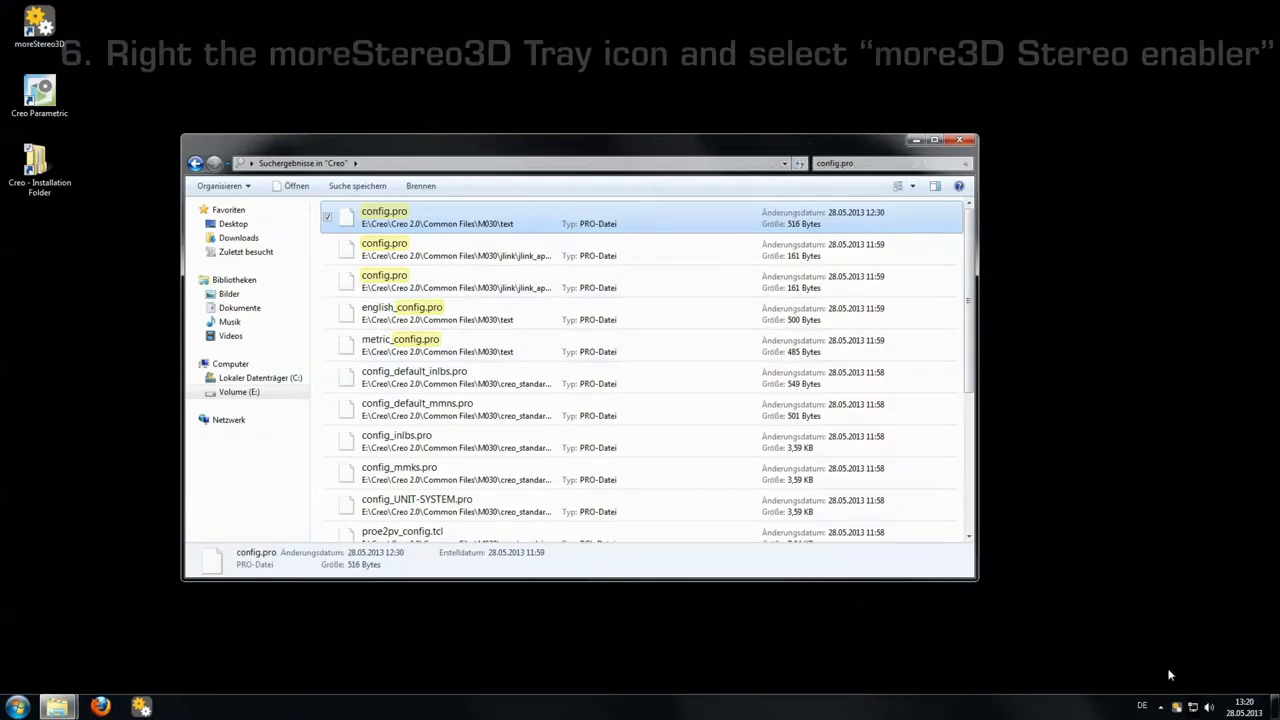
right_click(1177, 708)
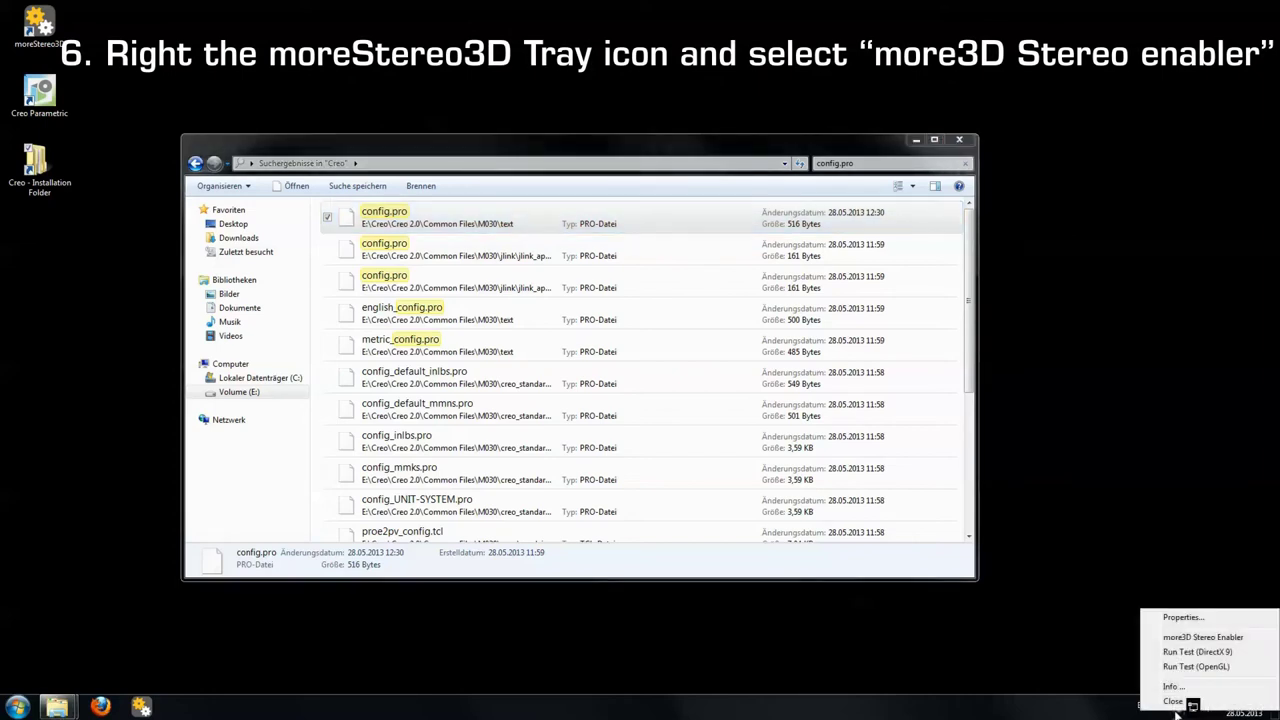
click(1177, 639)
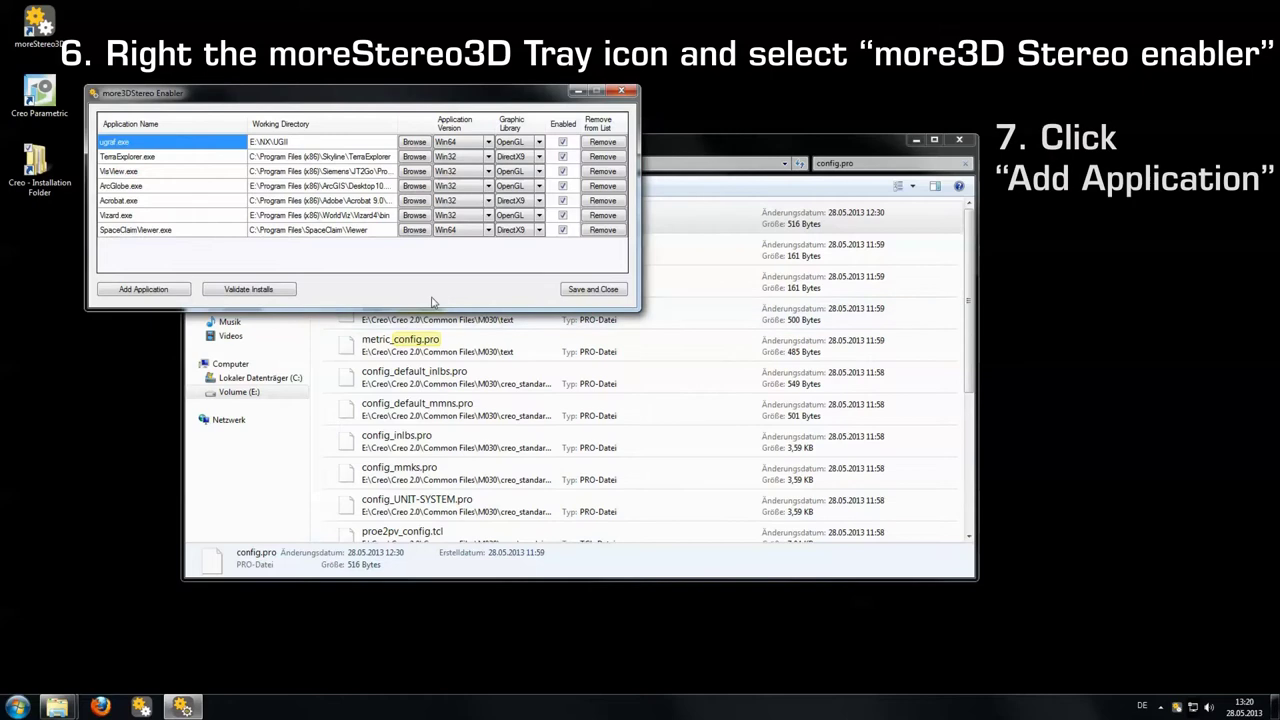
click(157, 289)
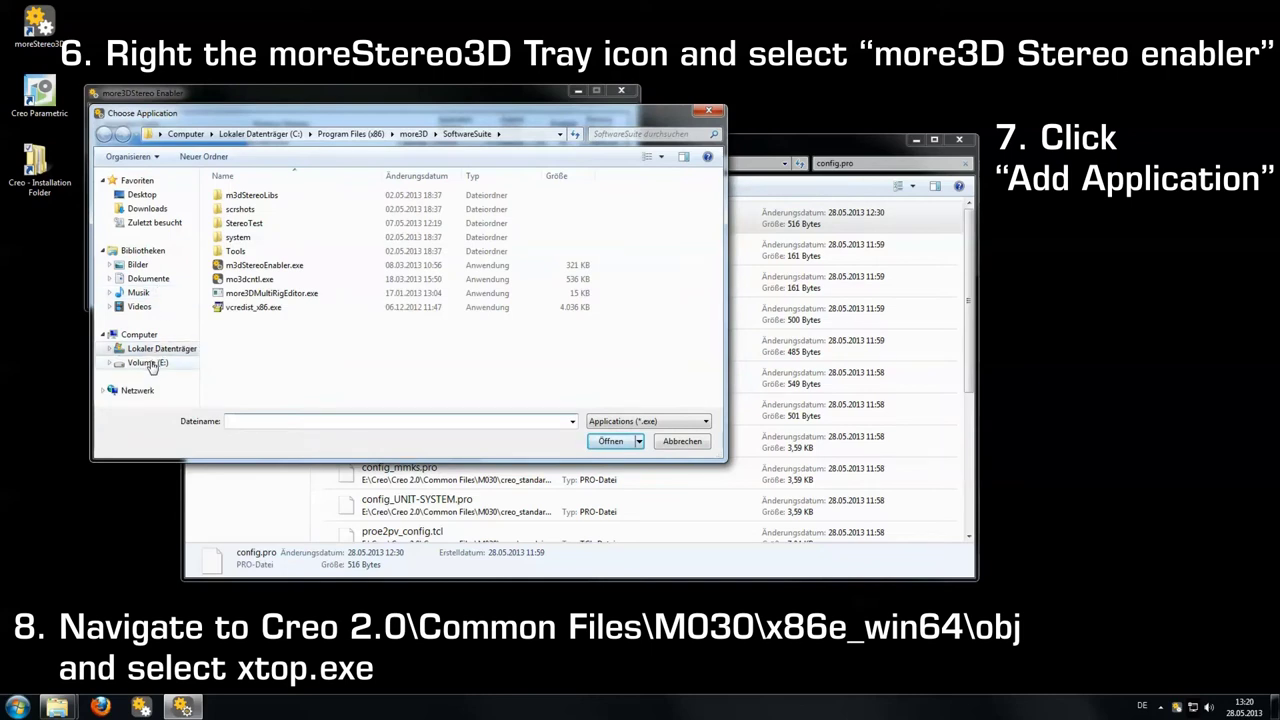
click(141, 195)
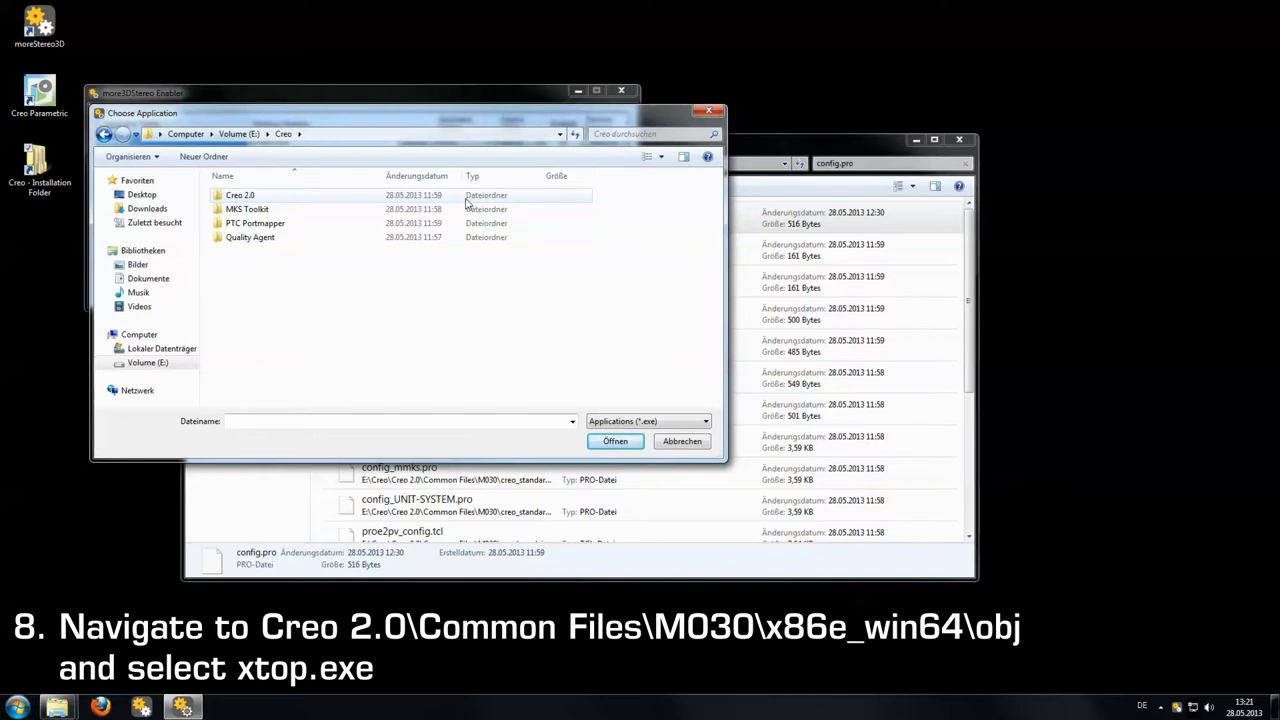
Step: Browse the file chooser to Creo 2.0\Common Files\M030\x86e_win64\obj
click(466, 201)
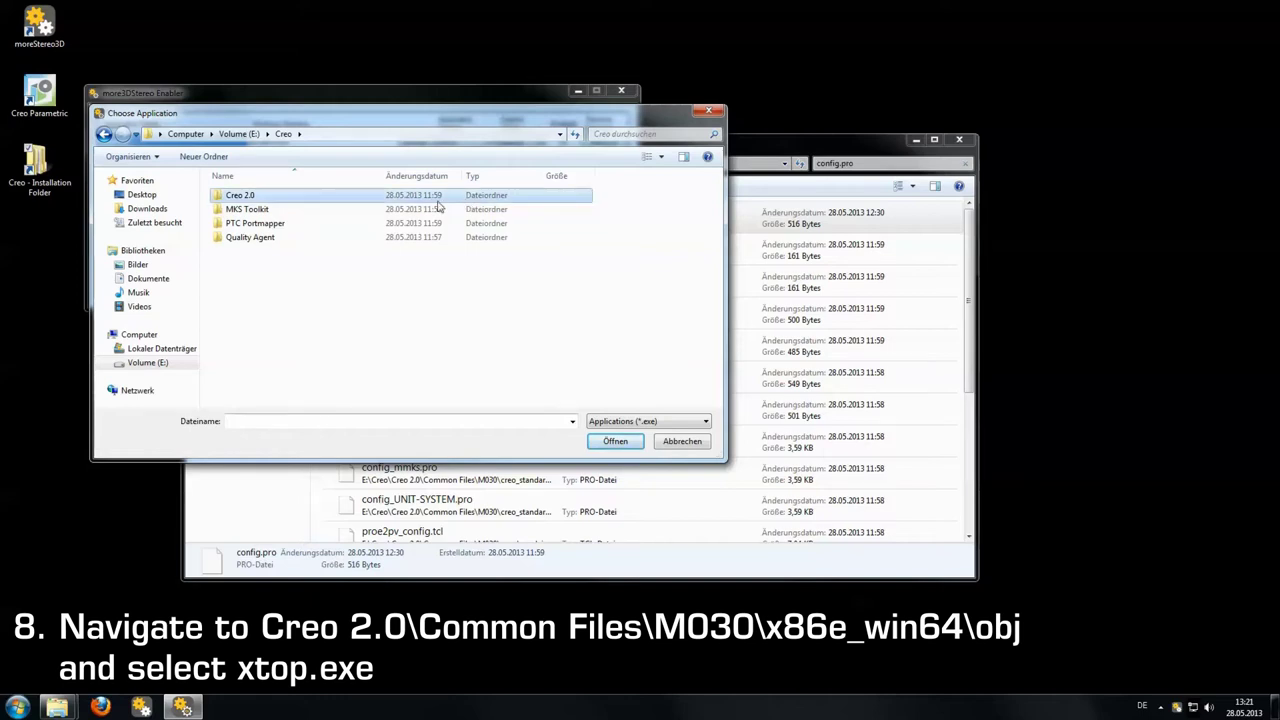
double_click(250, 199)
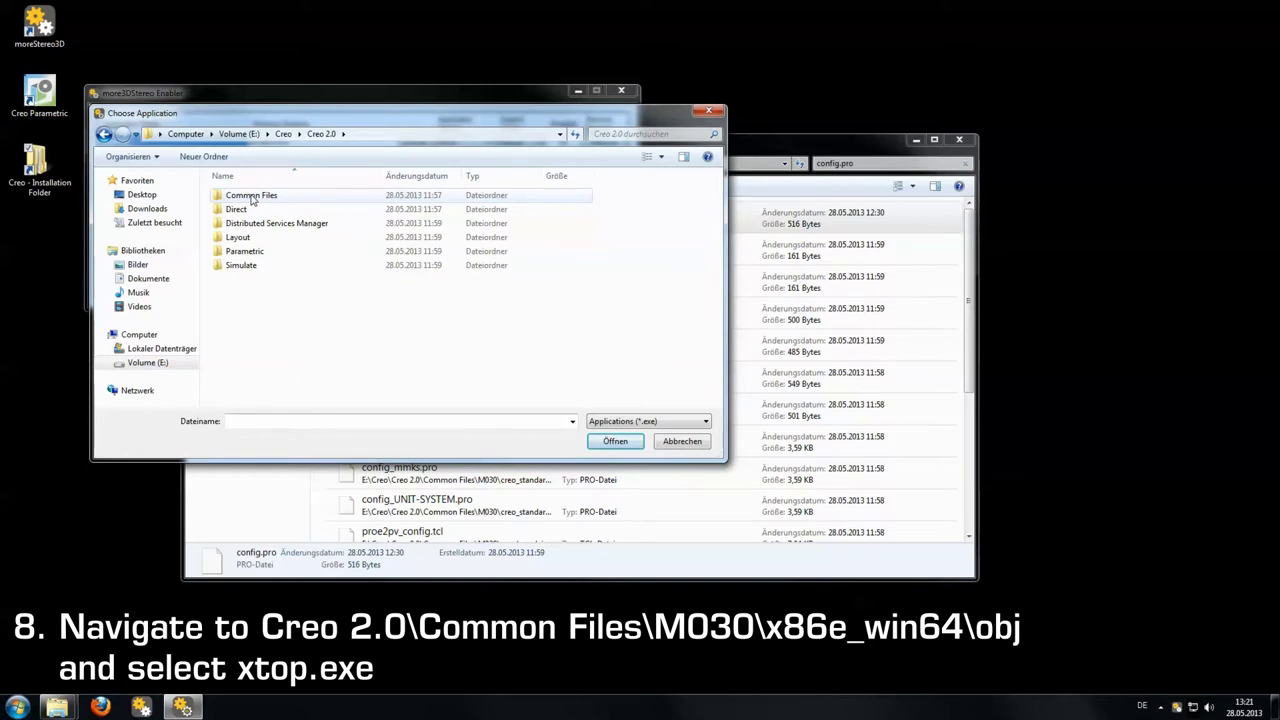
double_click(251, 197)
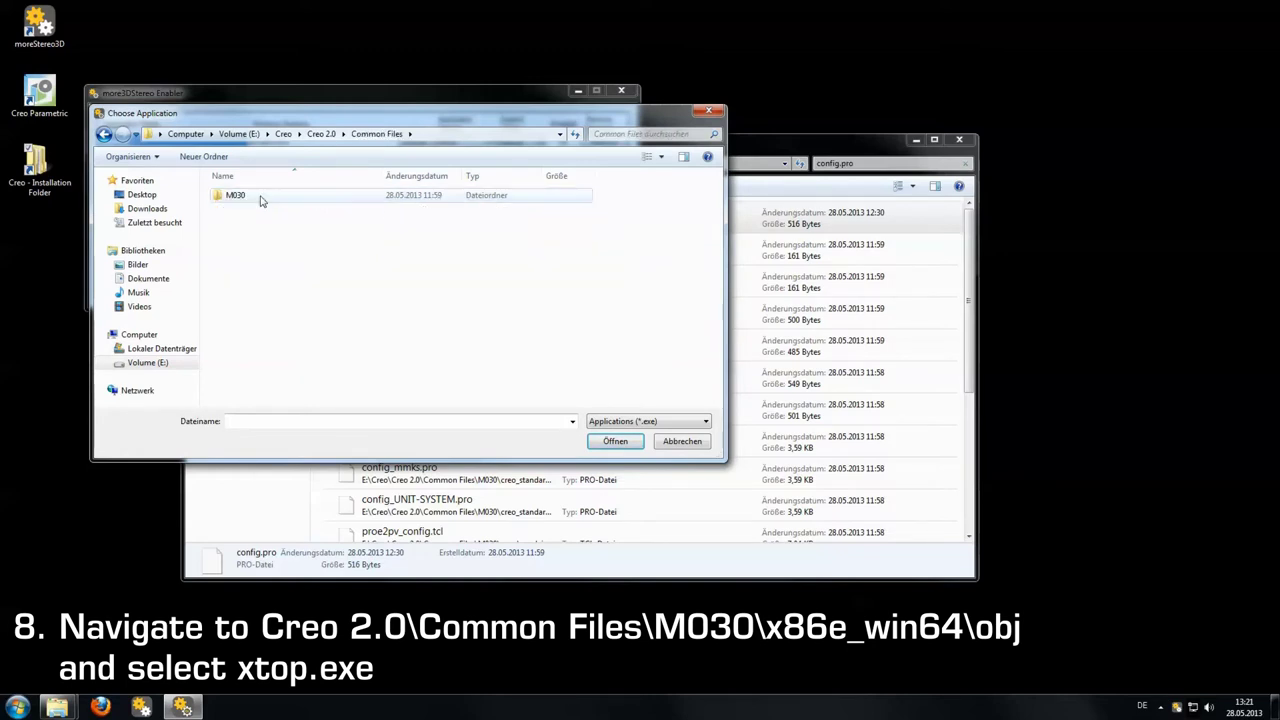
click(259, 199)
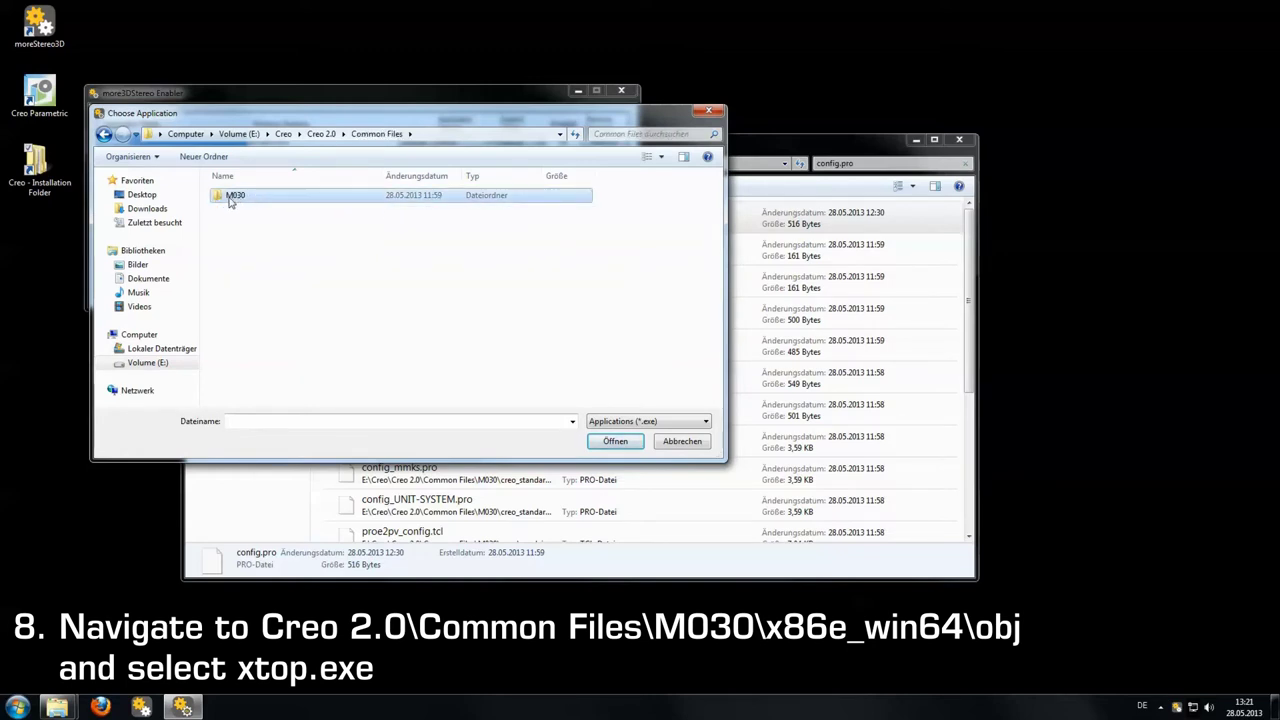
double_click(255, 203)
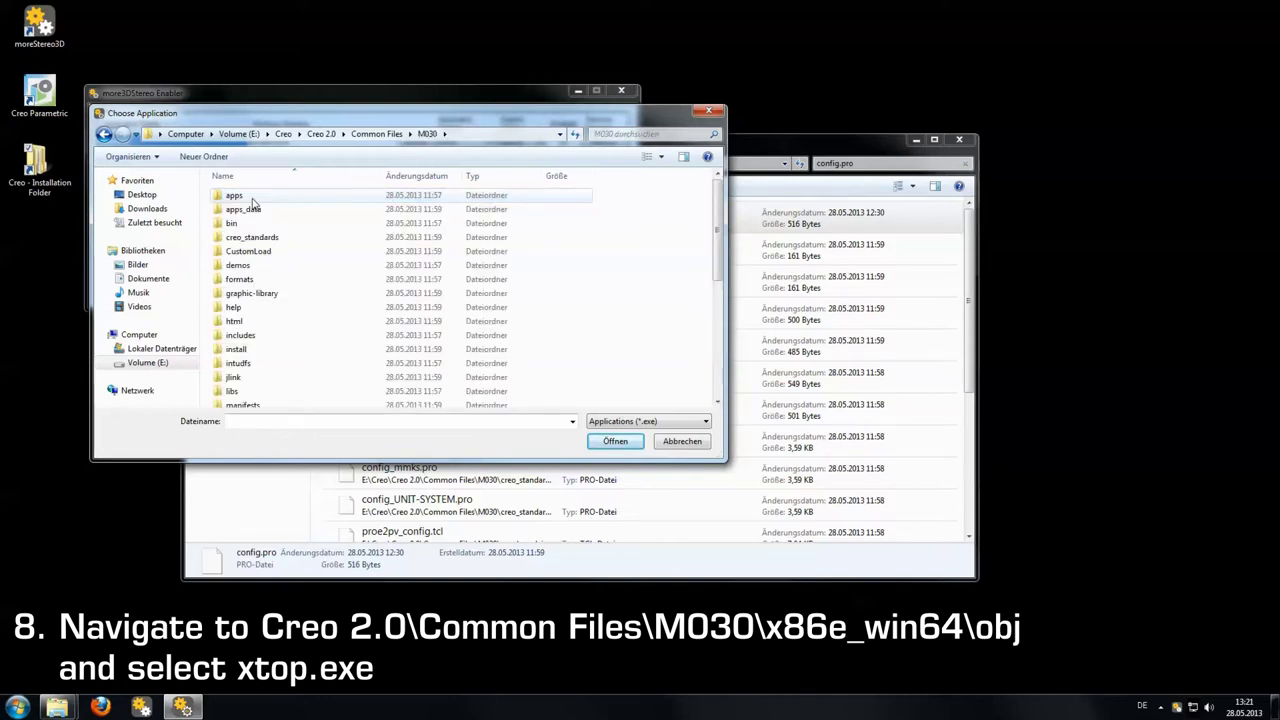
scroll(305, 238, down, 5)
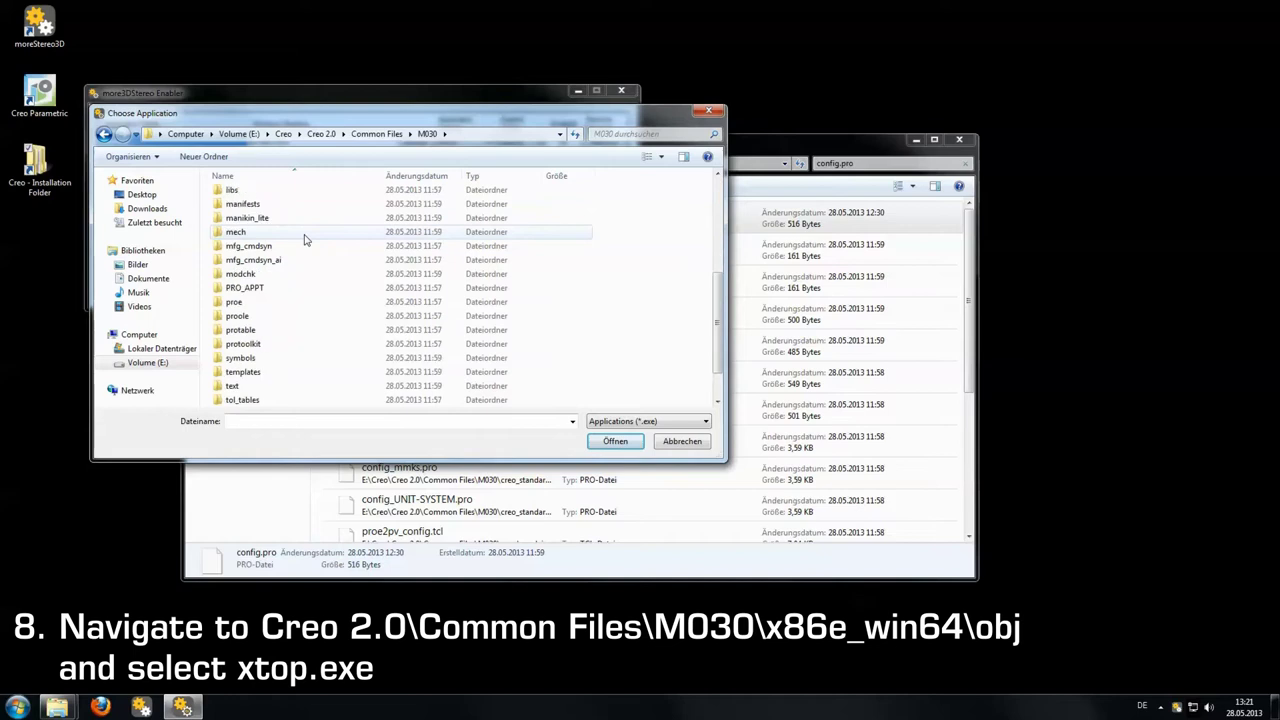
scroll(305, 238, down, 1)
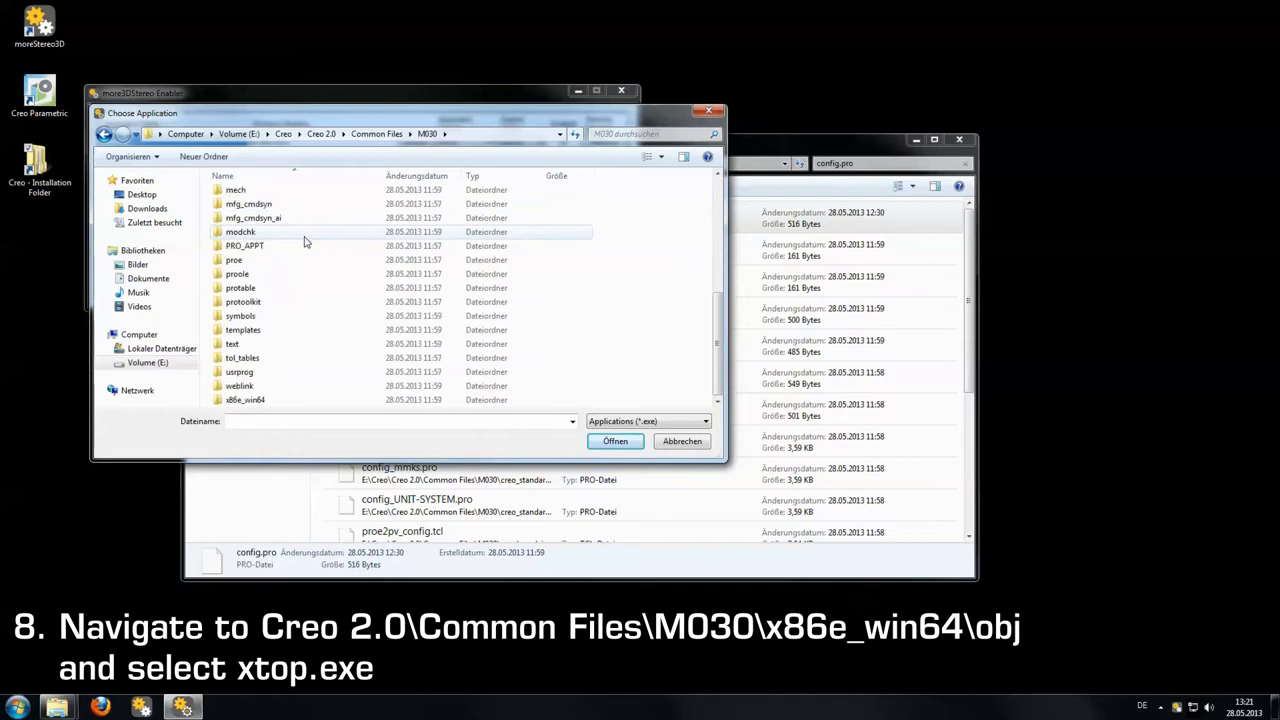
click(256, 402)
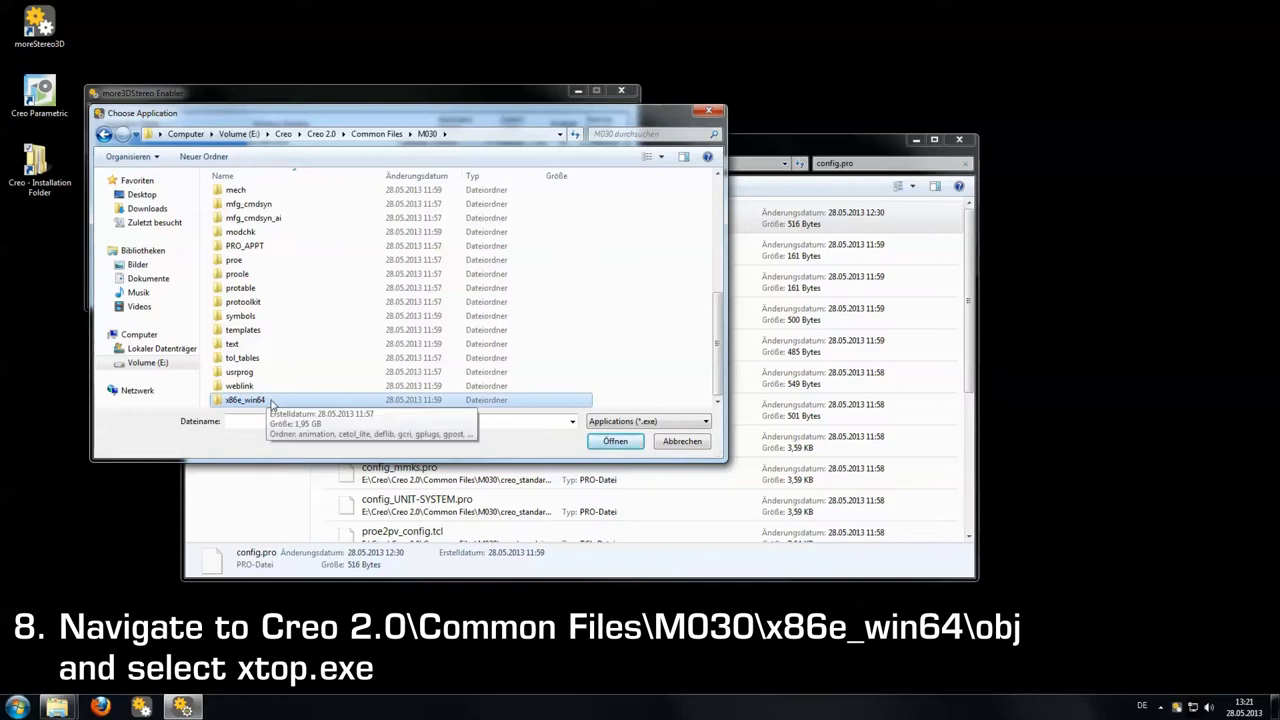
double_click(270, 403)
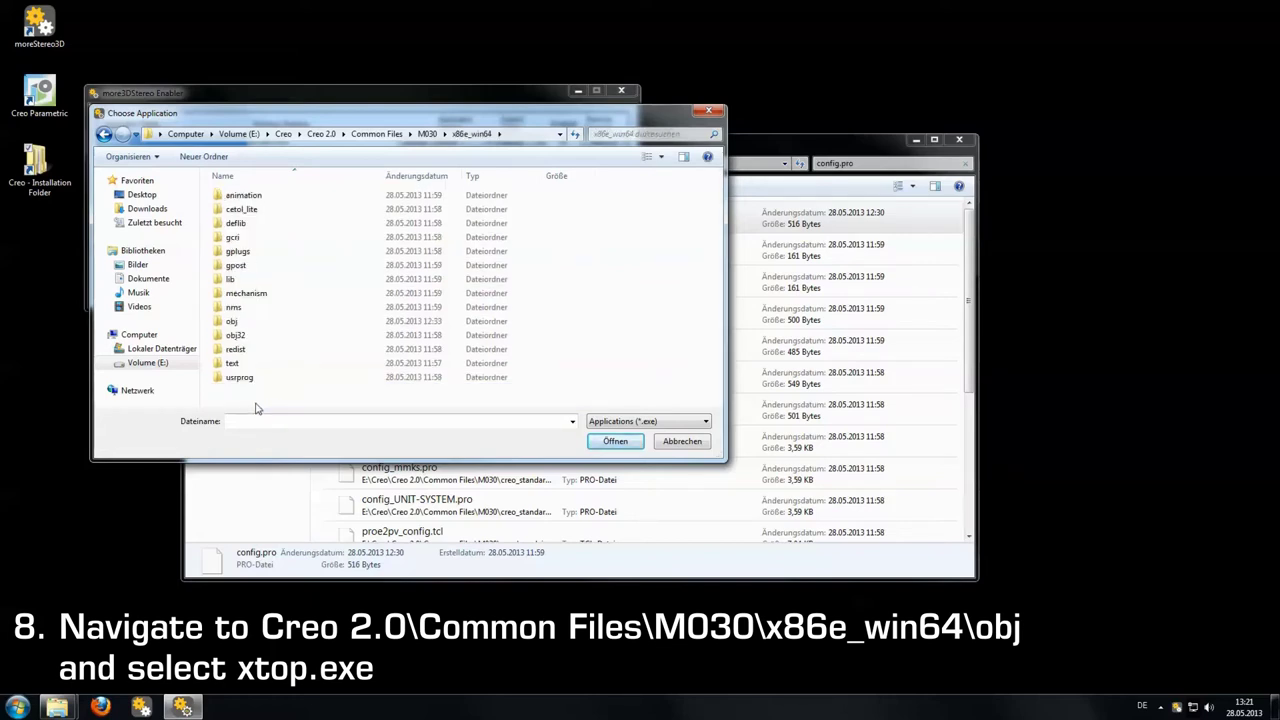
click(245, 324)
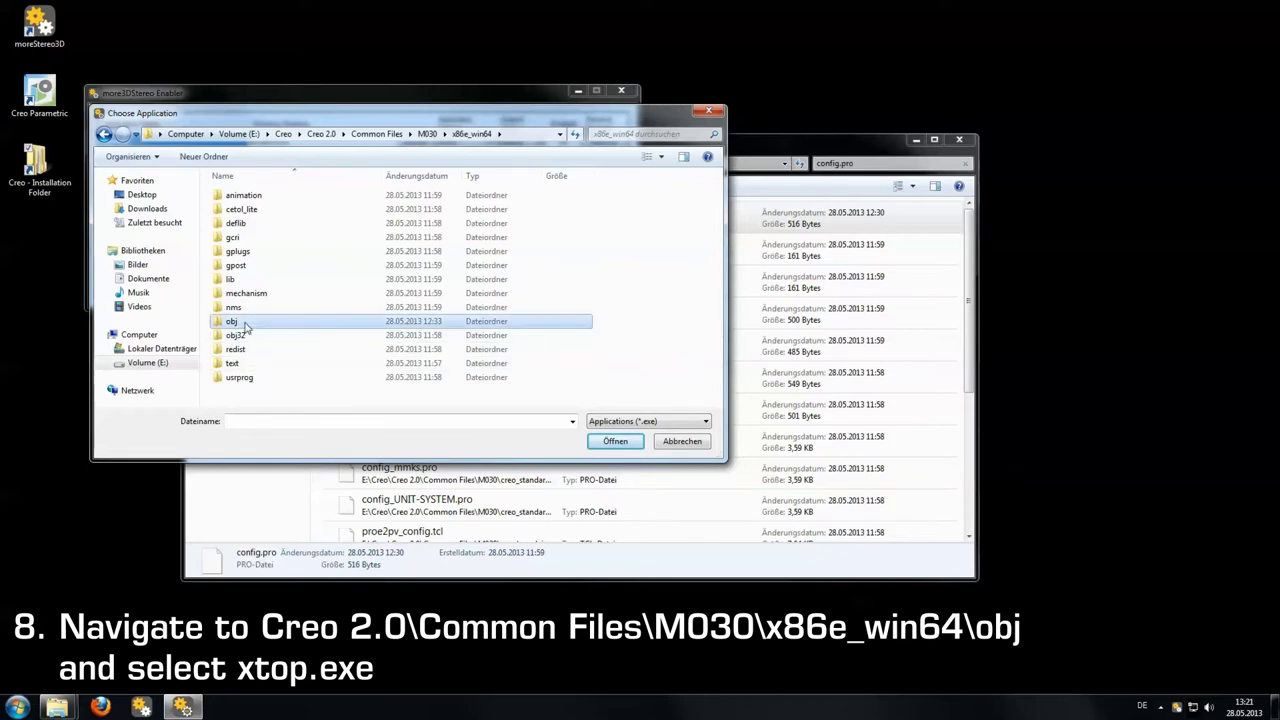
double_click(243, 325)
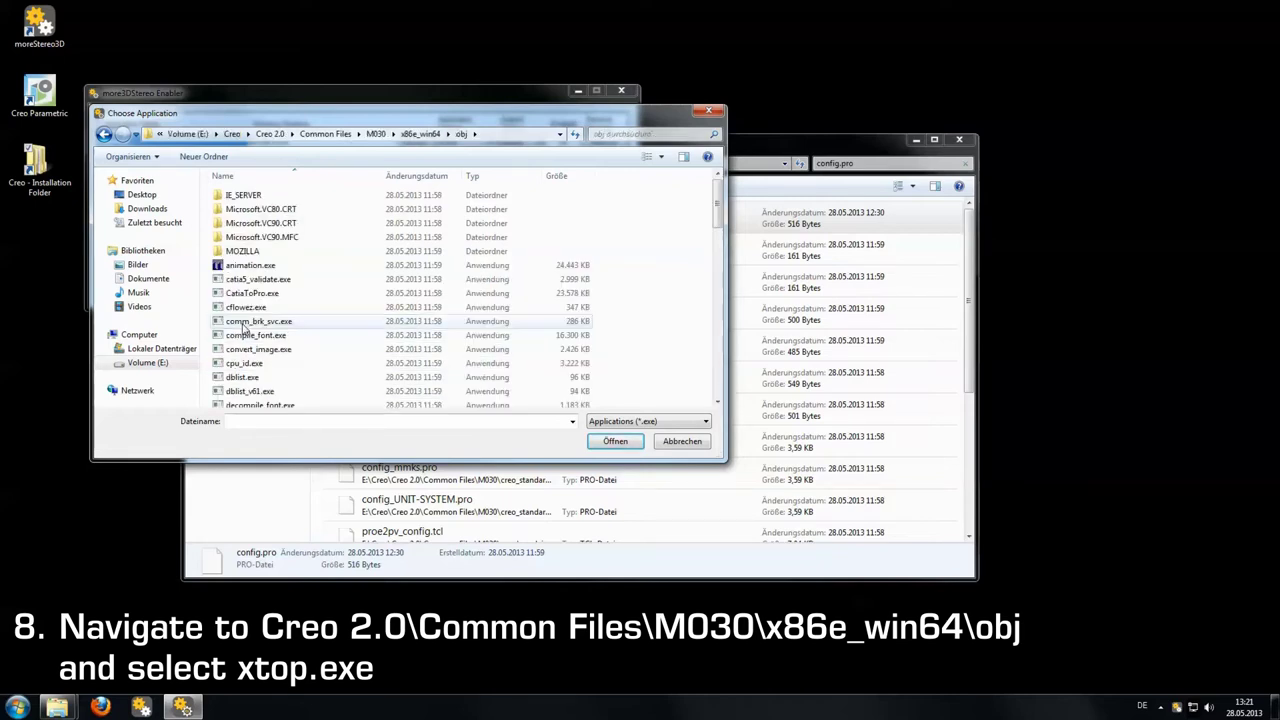
Step: Select xtop.exe and confirm it as the new stereo application
click(374, 287)
scroll(435, 314, down, 1)
scroll(435, 314, down, 15)
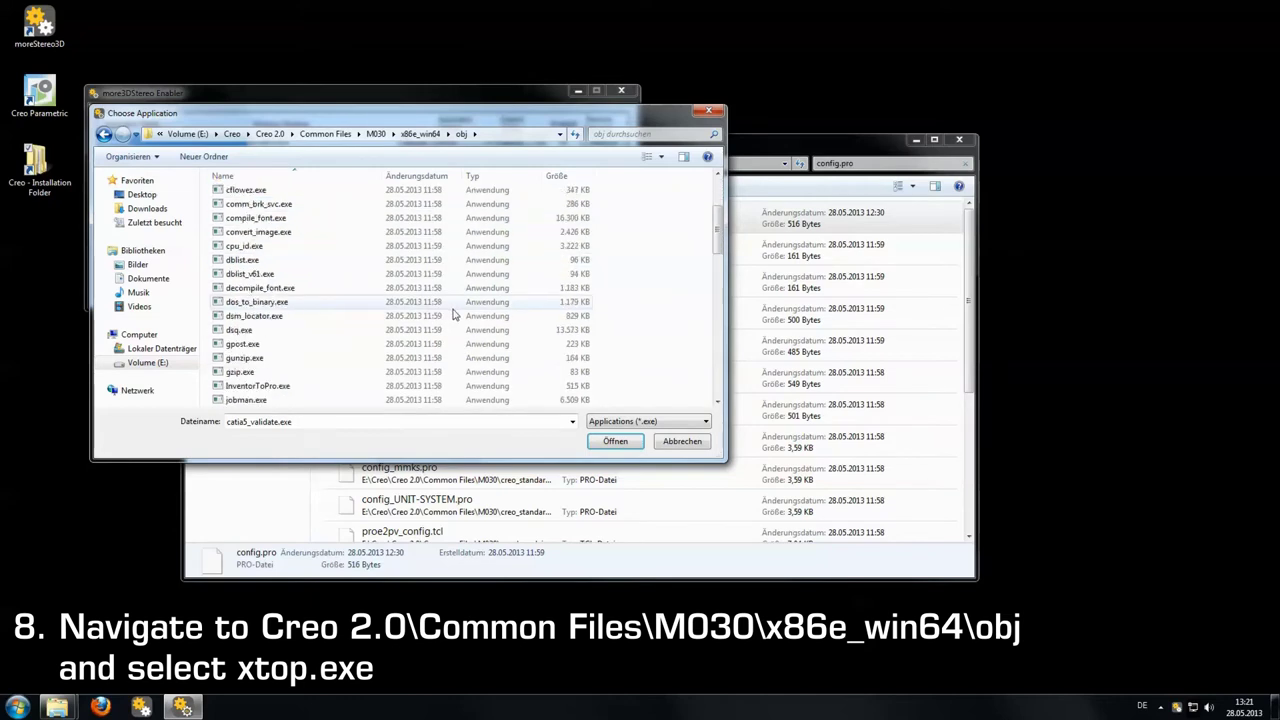
scroll(449, 316, down, 6)
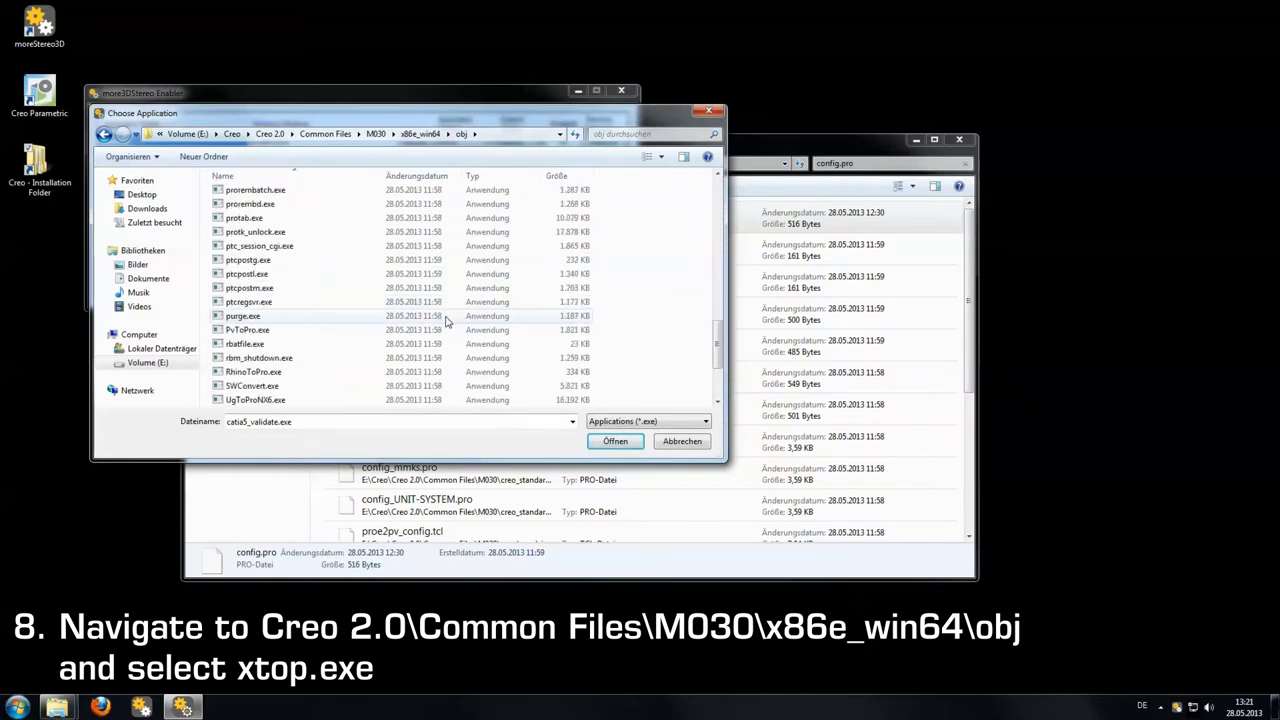
click(252, 386)
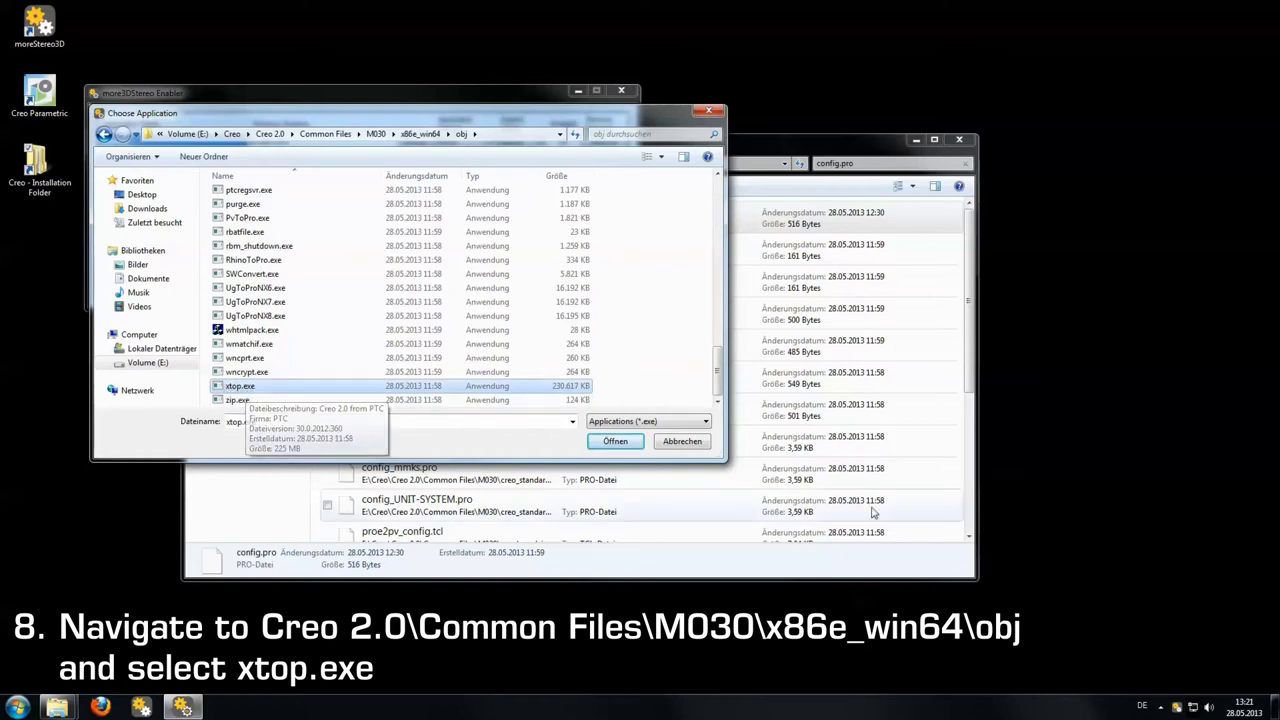
click(610, 441)
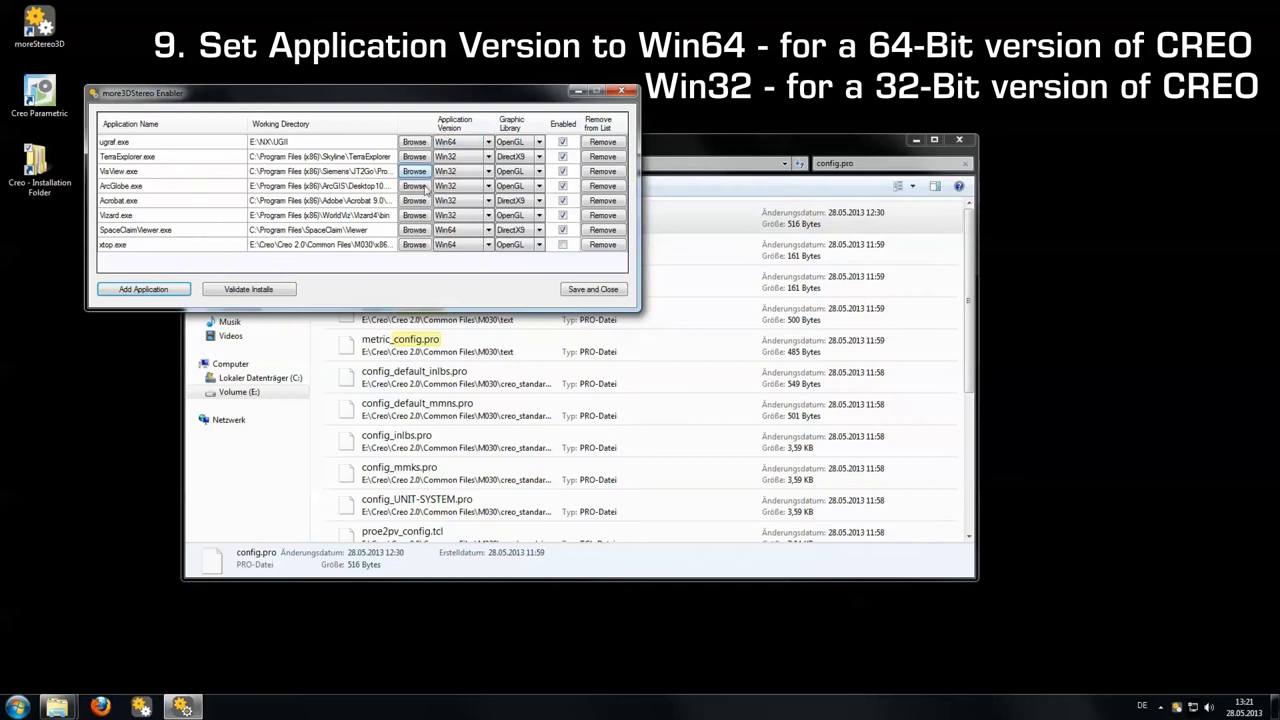
Step: Set xtop.exe to Win64 and OpenGL, tick Enabled, and accept the backup-copy prompt
click(458, 246)
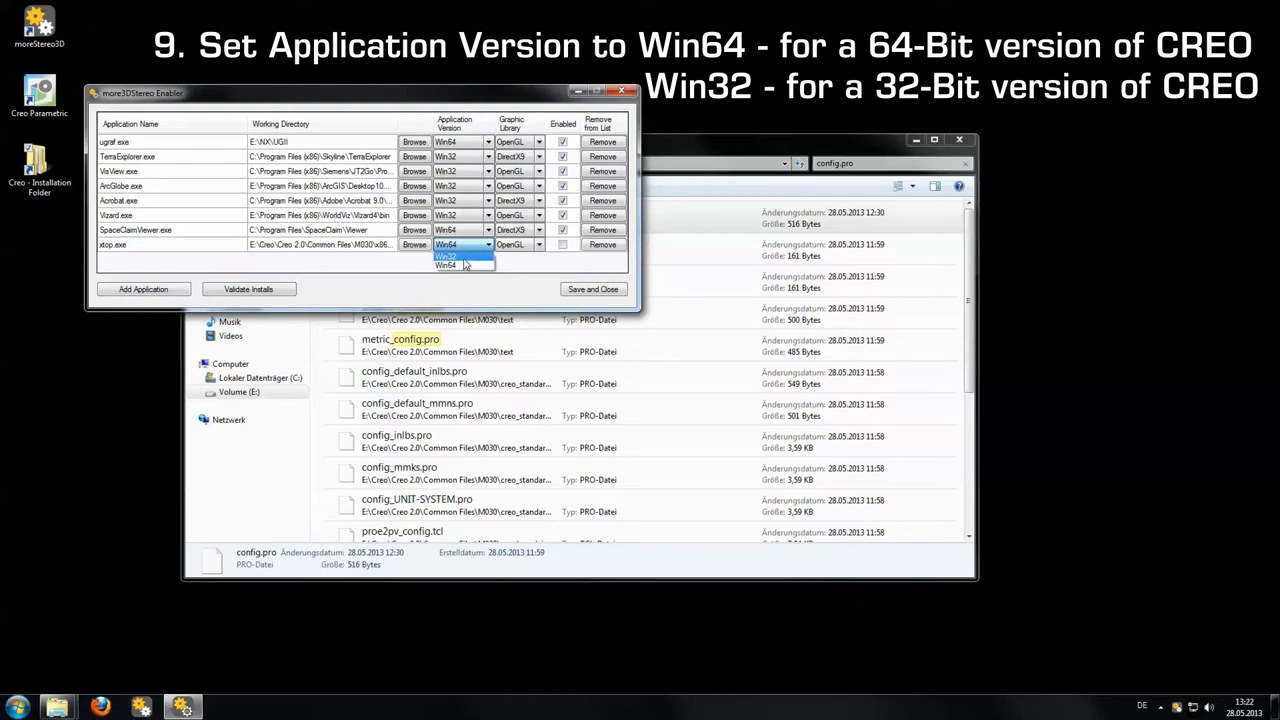
click(462, 266)
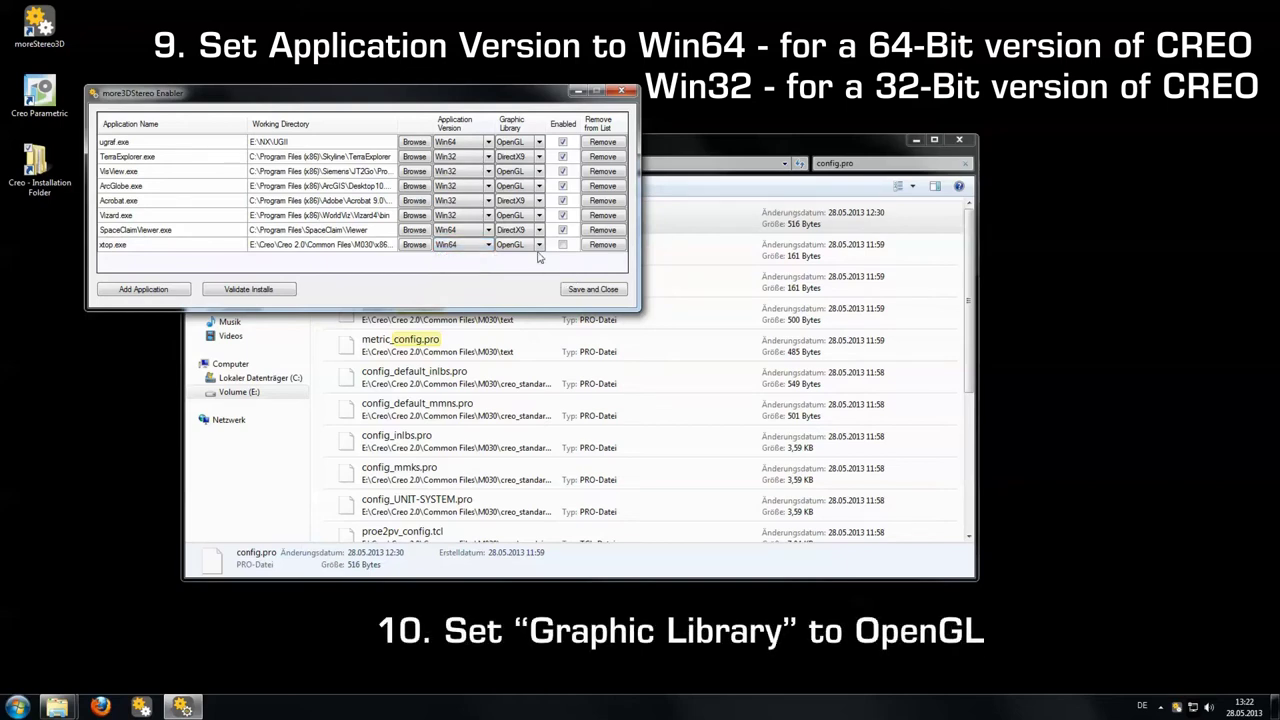
click(524, 246)
click(527, 248)
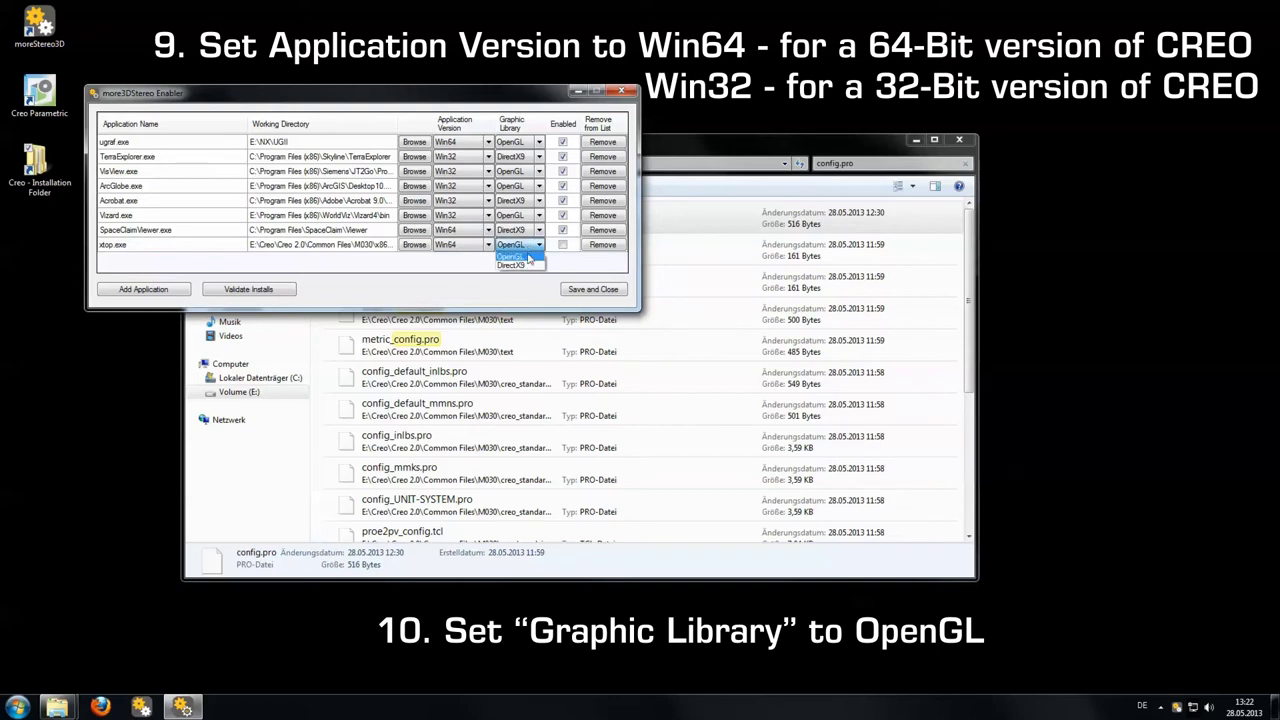
click(515, 256)
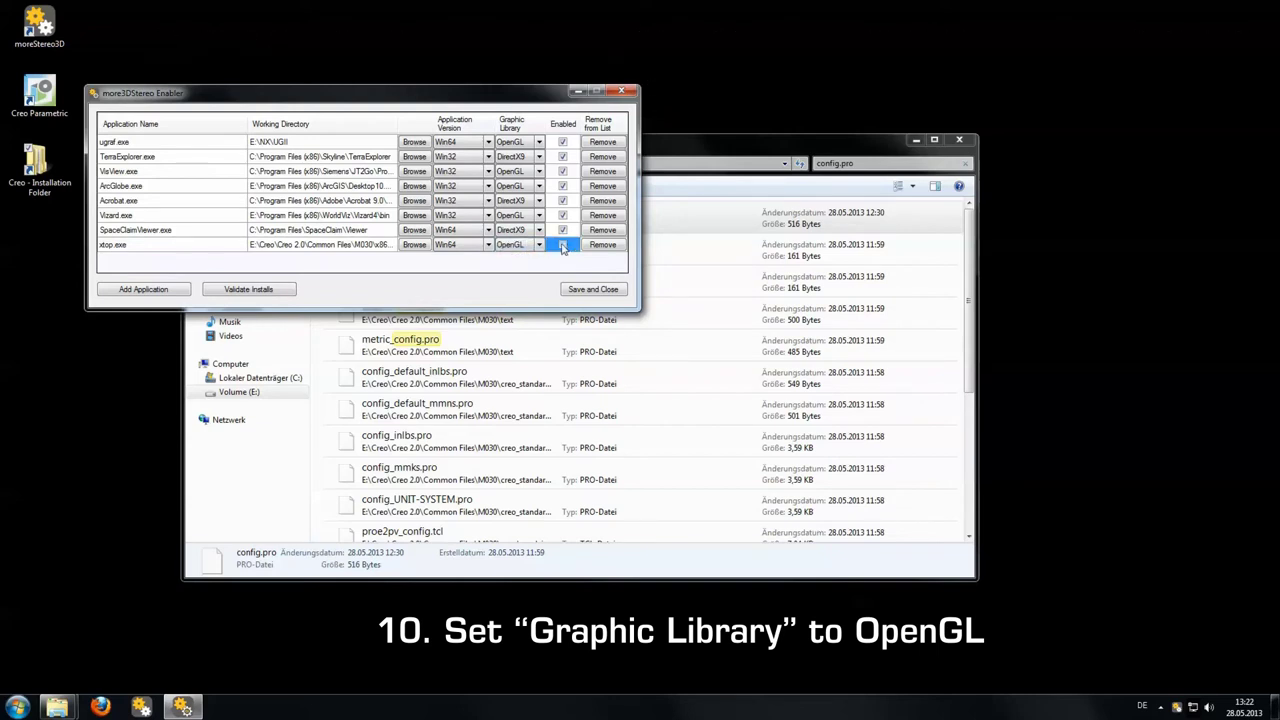
click(563, 245)
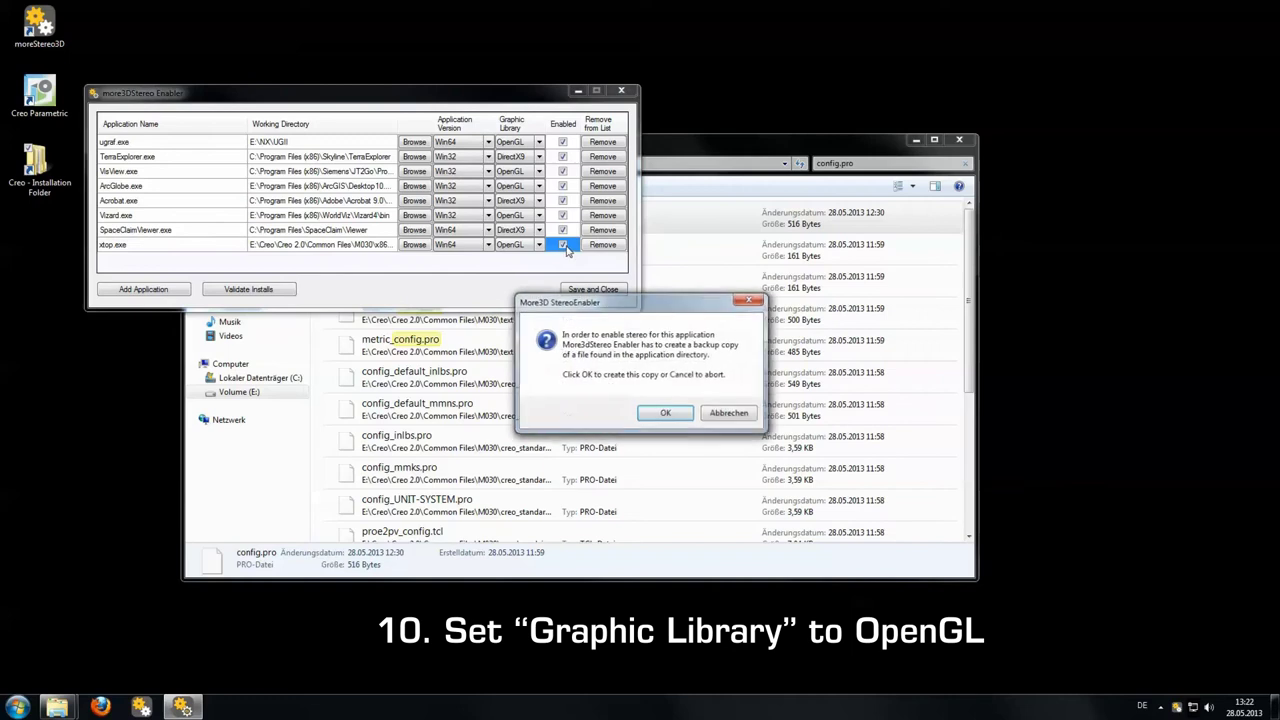
click(660, 413)
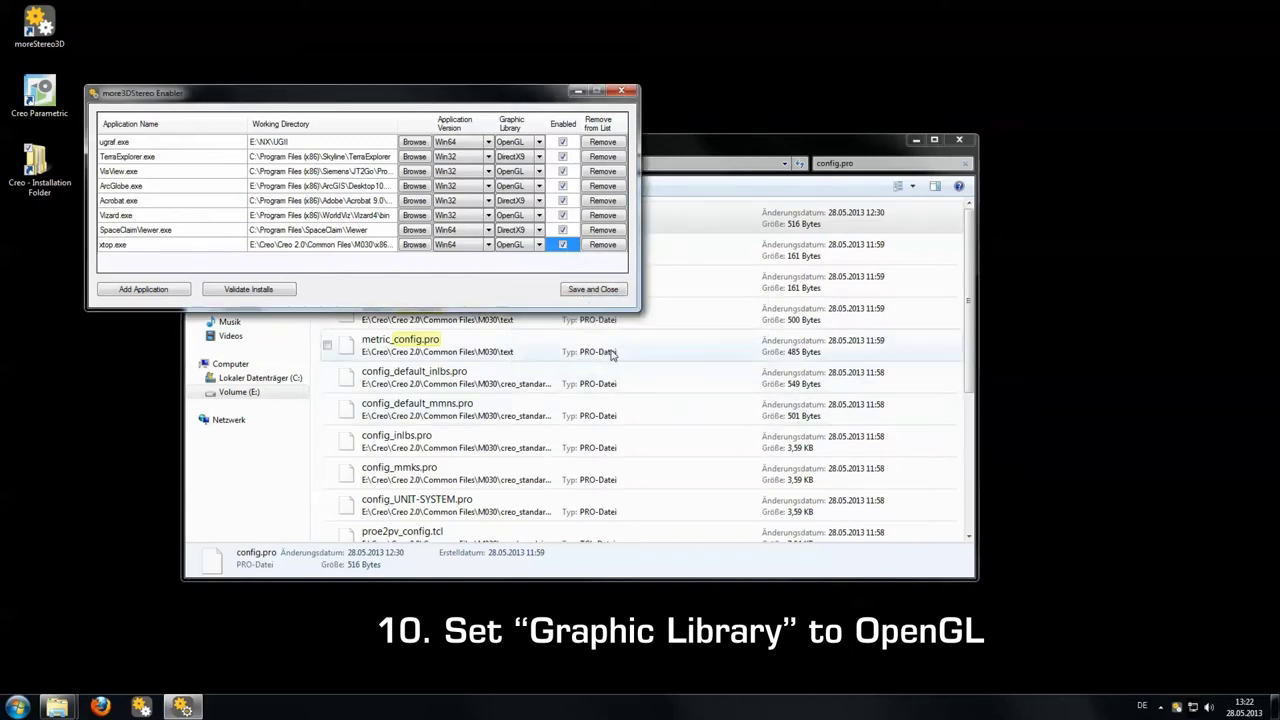
Step: Save the Enabler's list, then set the moreStereo3D output device to Anaglyph (Red/Cyan)
click(596, 289)
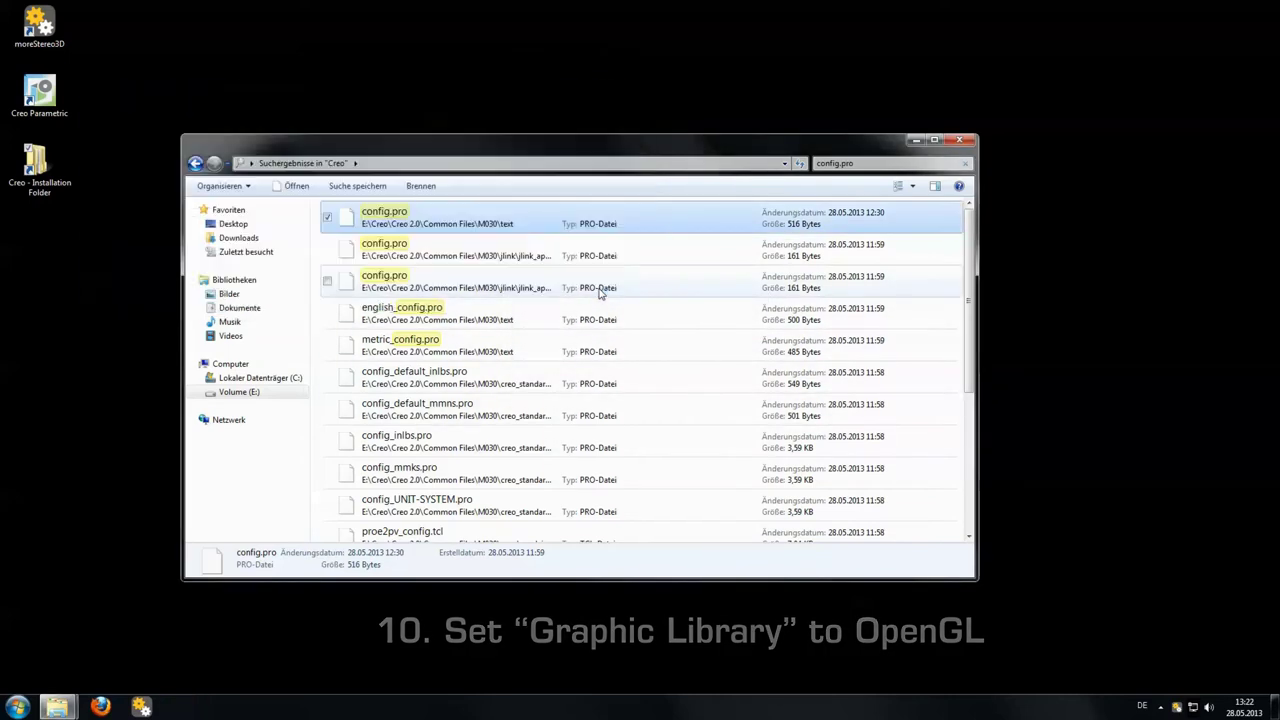
click(917, 141)
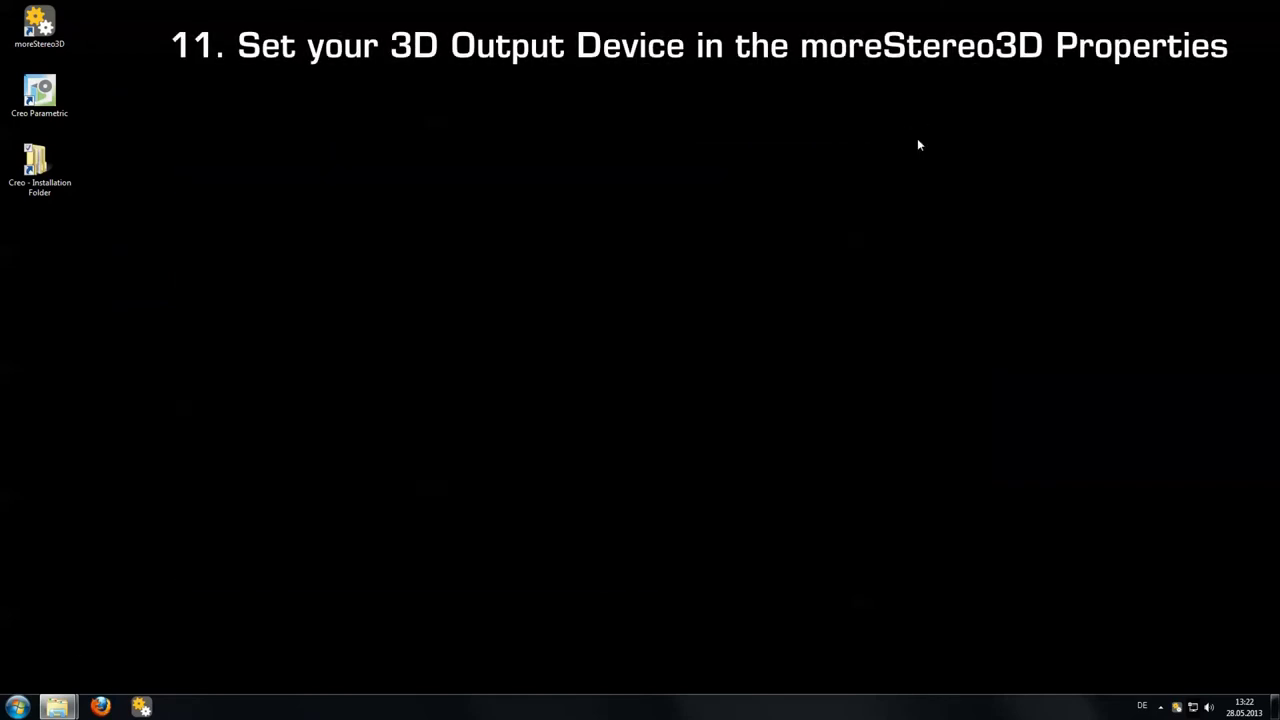
right_click(1177, 707)
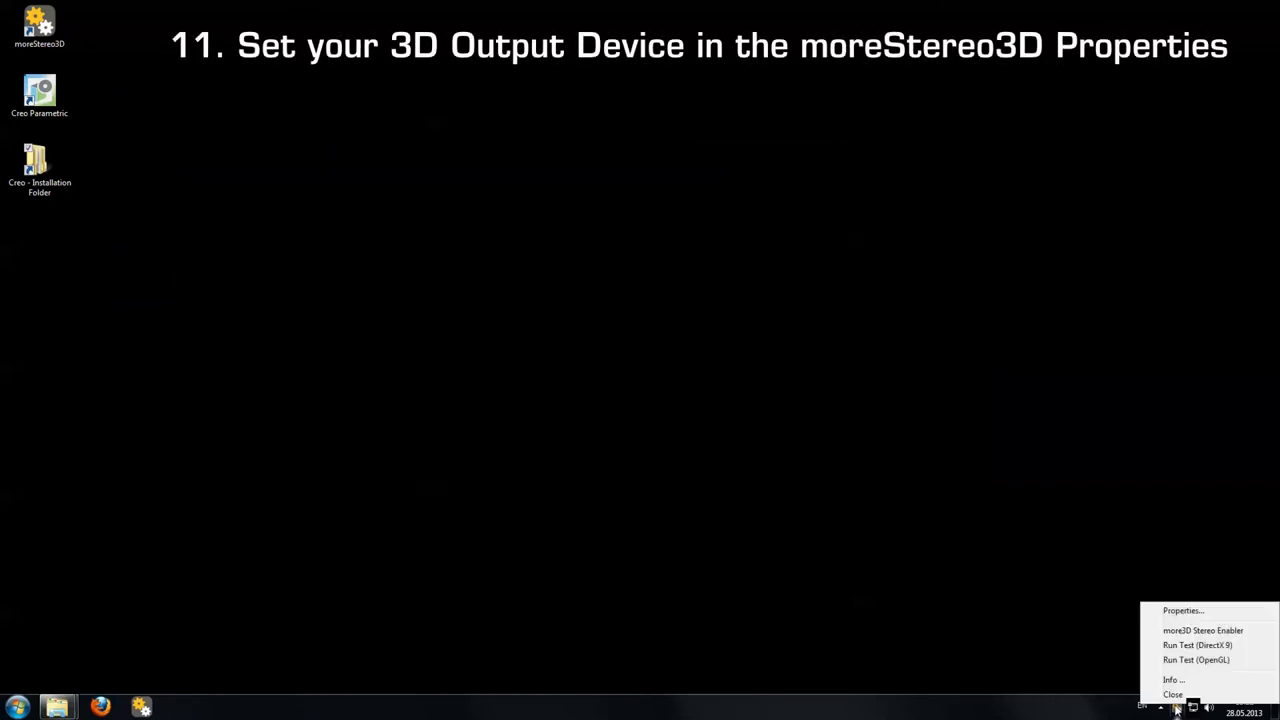
click(1190, 612)
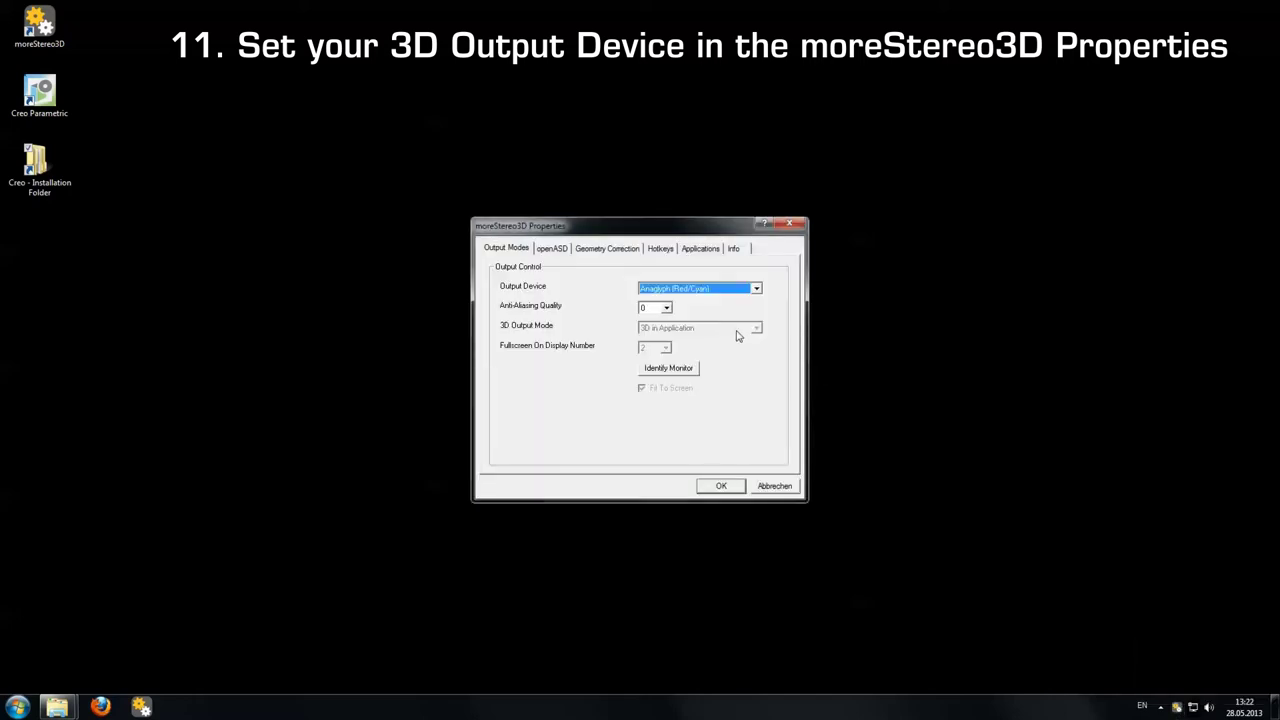
click(686, 289)
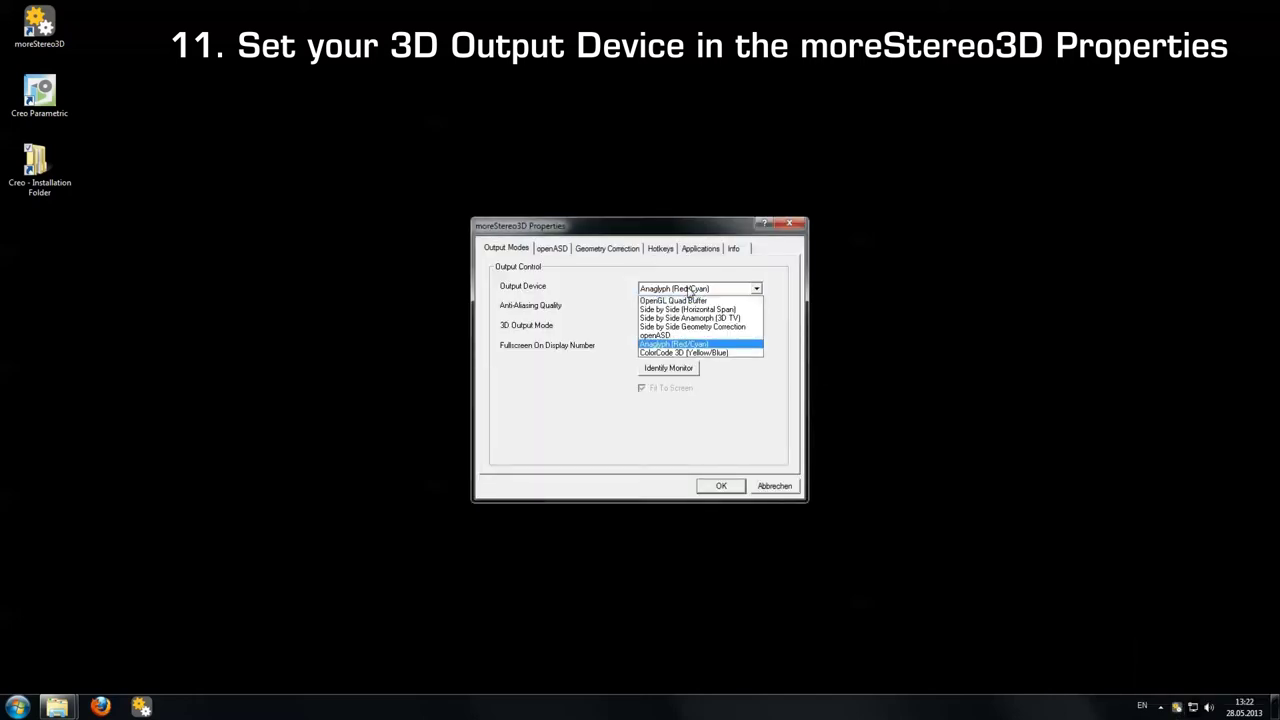
click(732, 344)
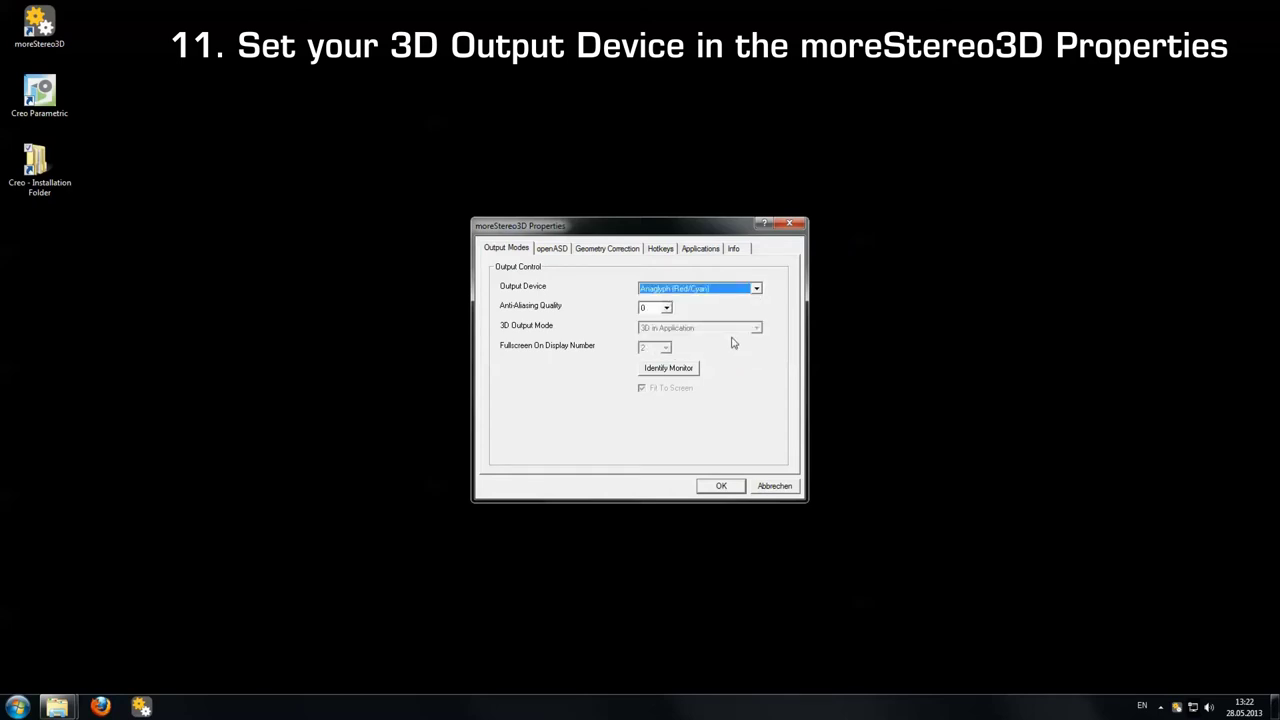
click(721, 487)
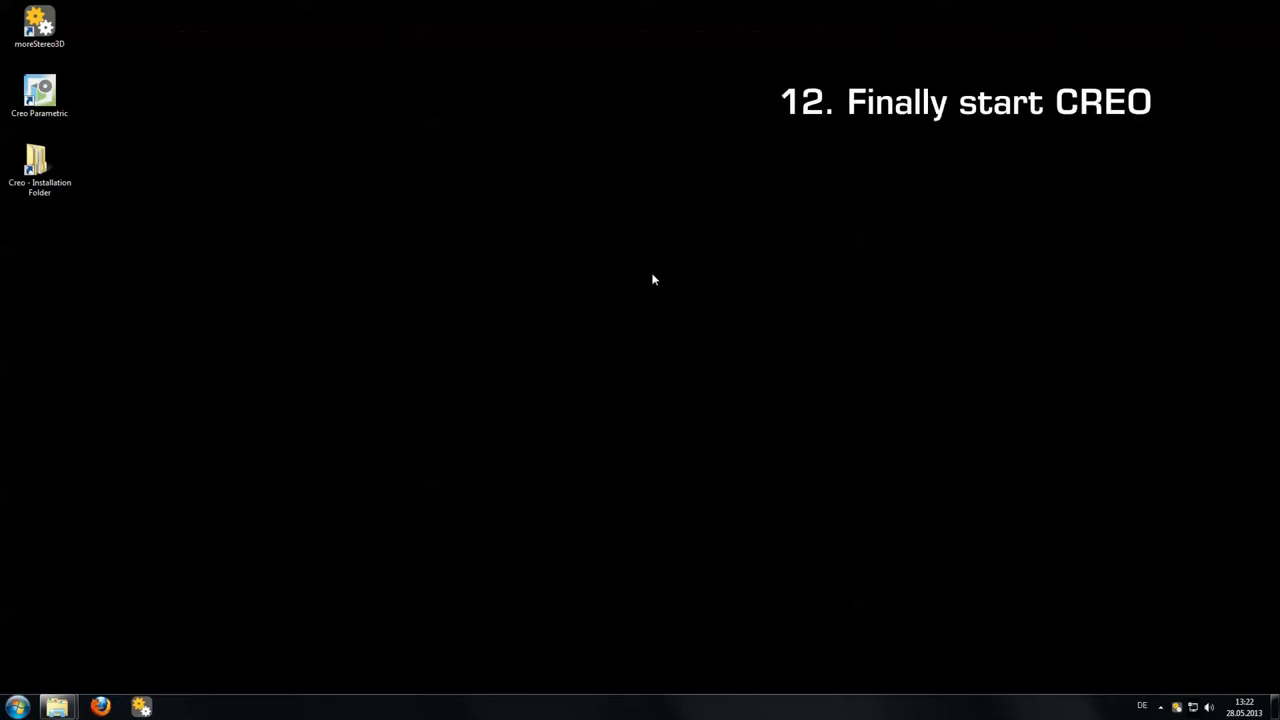
Step: Launch Creo Parametric, decline the welcome prompt, and open the recent file nx01.prt
click(53, 118)
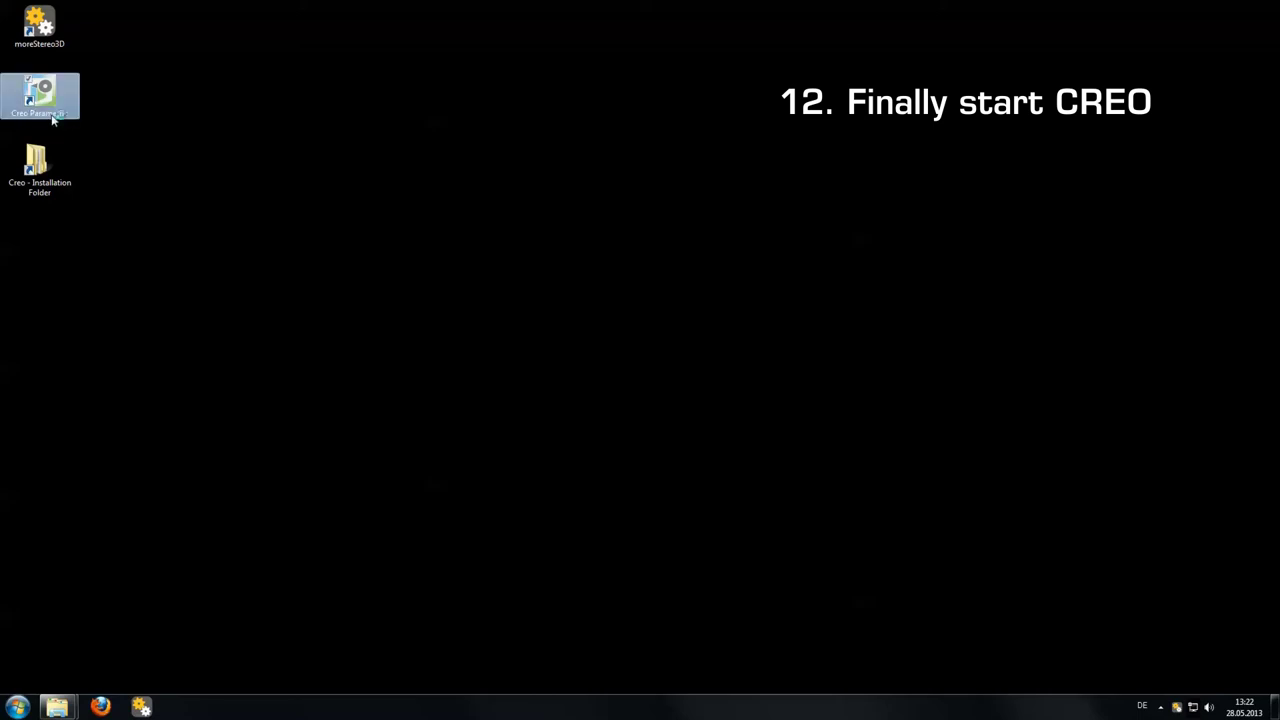
double_click(53, 118)
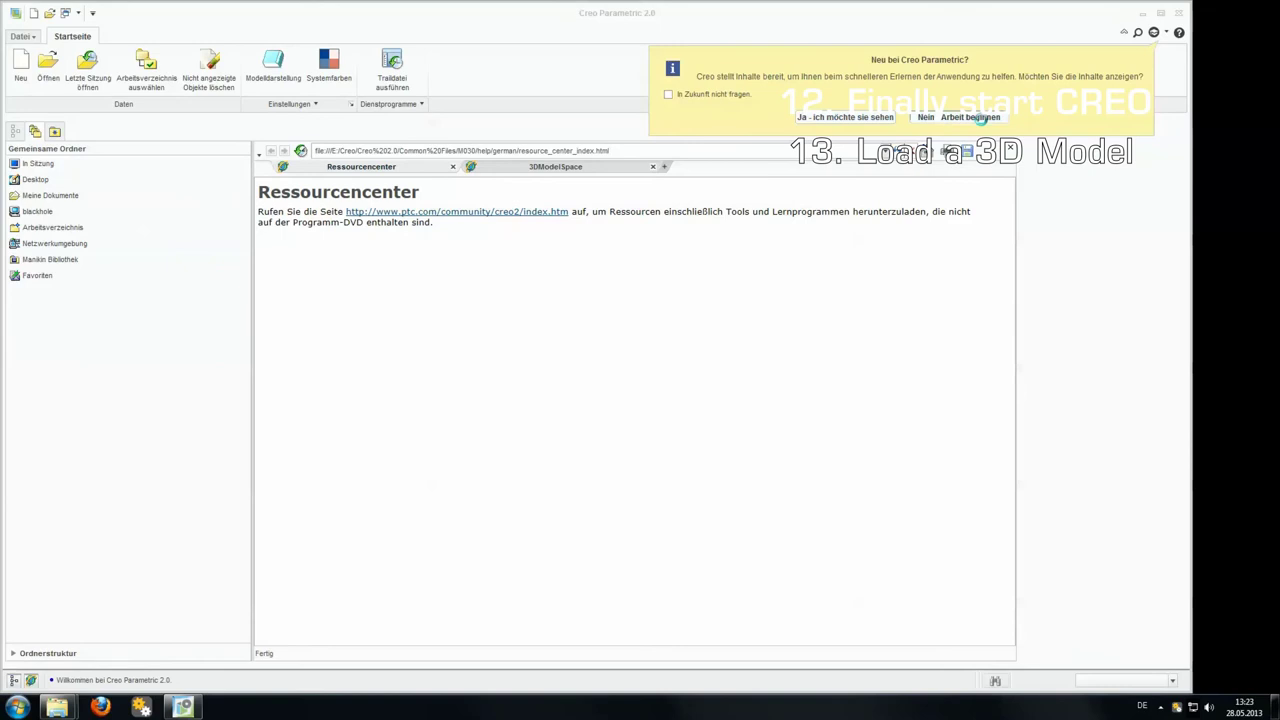
click(962, 117)
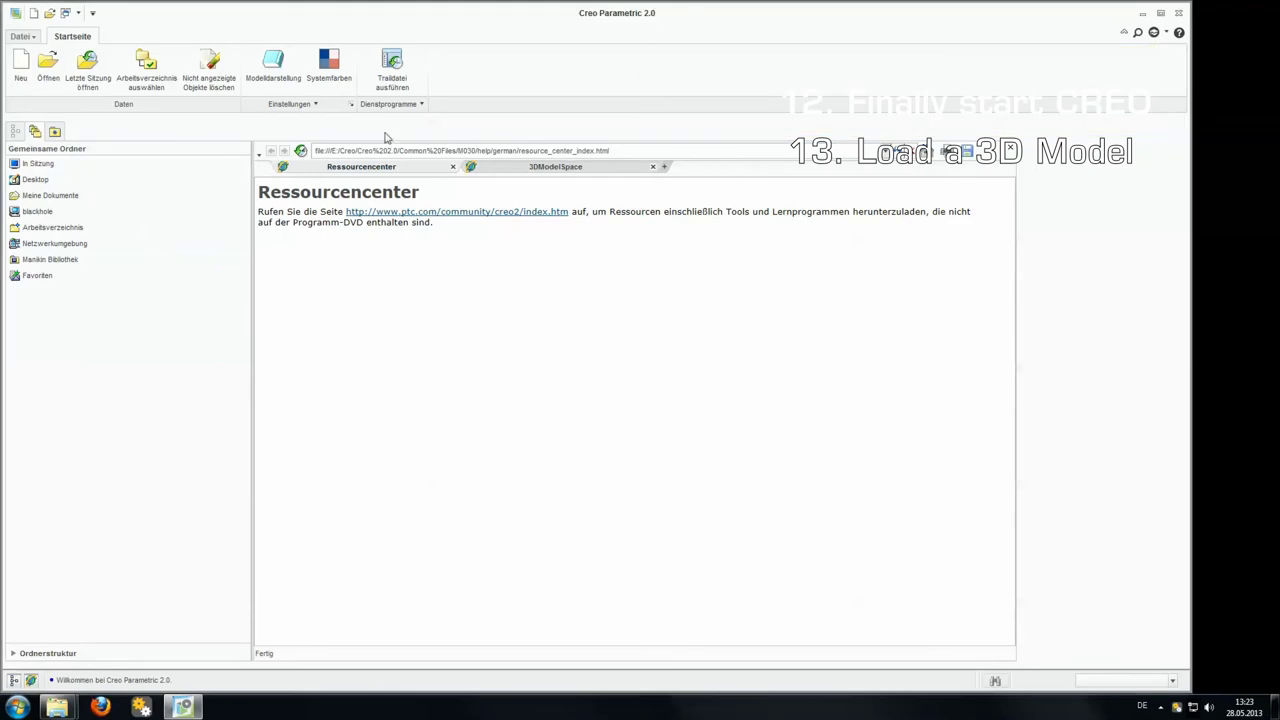
click(22, 36)
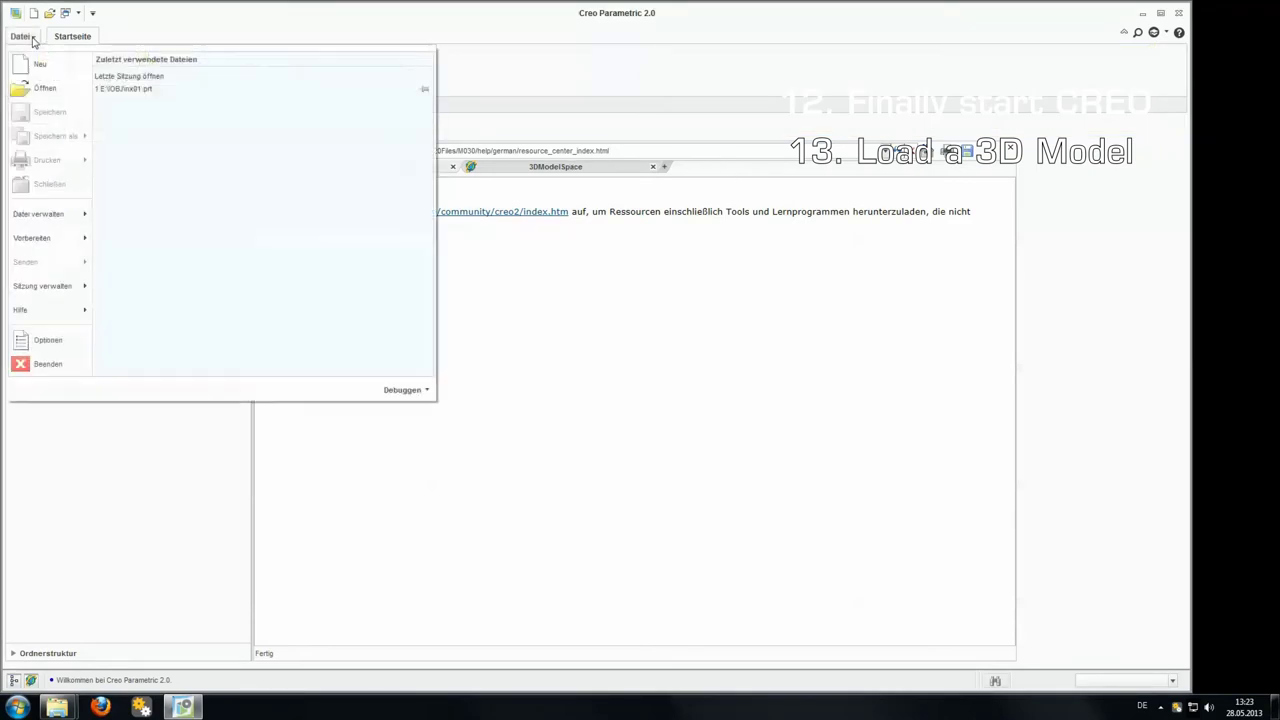
click(131, 88)
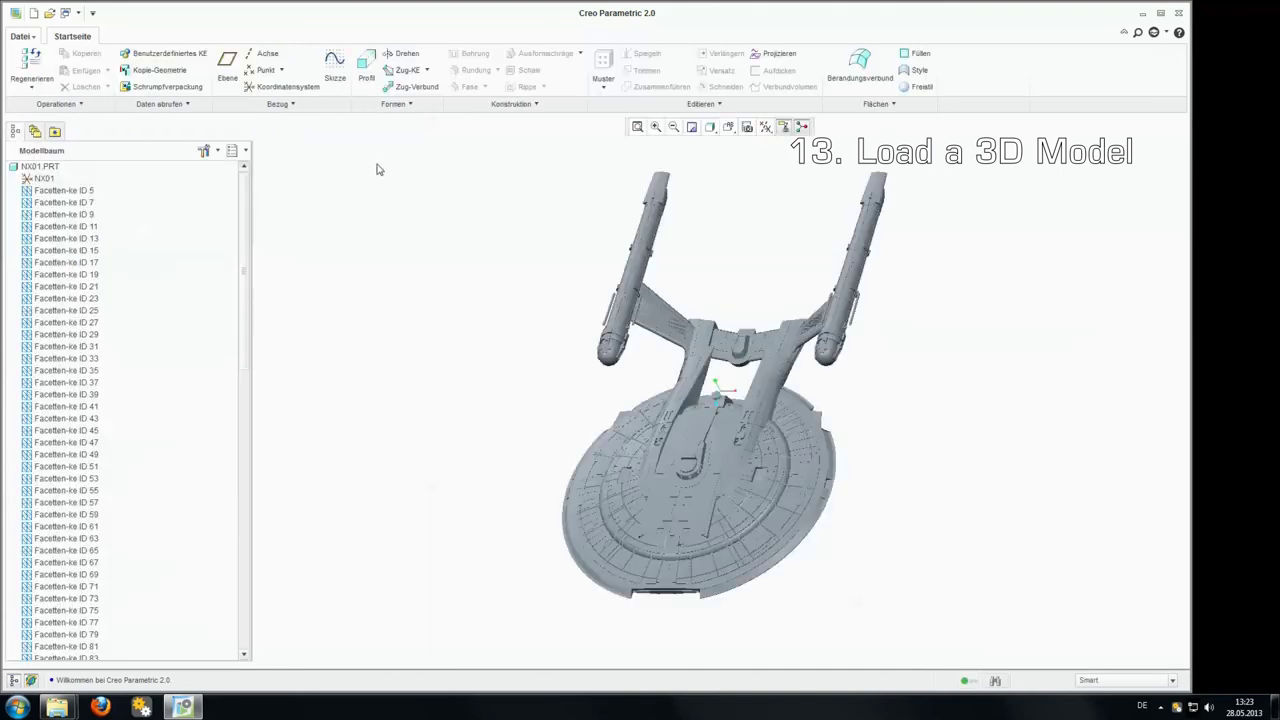
Step: Rotate the starship and press NUM* to show the moreStereo GL control panel
mouse_move(494, 451)
middle_down()
mouse_move(585, 345)
mouse_move(517, 426)
mouse_move(526, 434)
mouse_move(497, 443)
mouse_move(574, 434)
mouse_move(486, 446)
mouse_move(460, 434)
mouse_move(483, 443)
middle_up()
key(KP_Multiply)
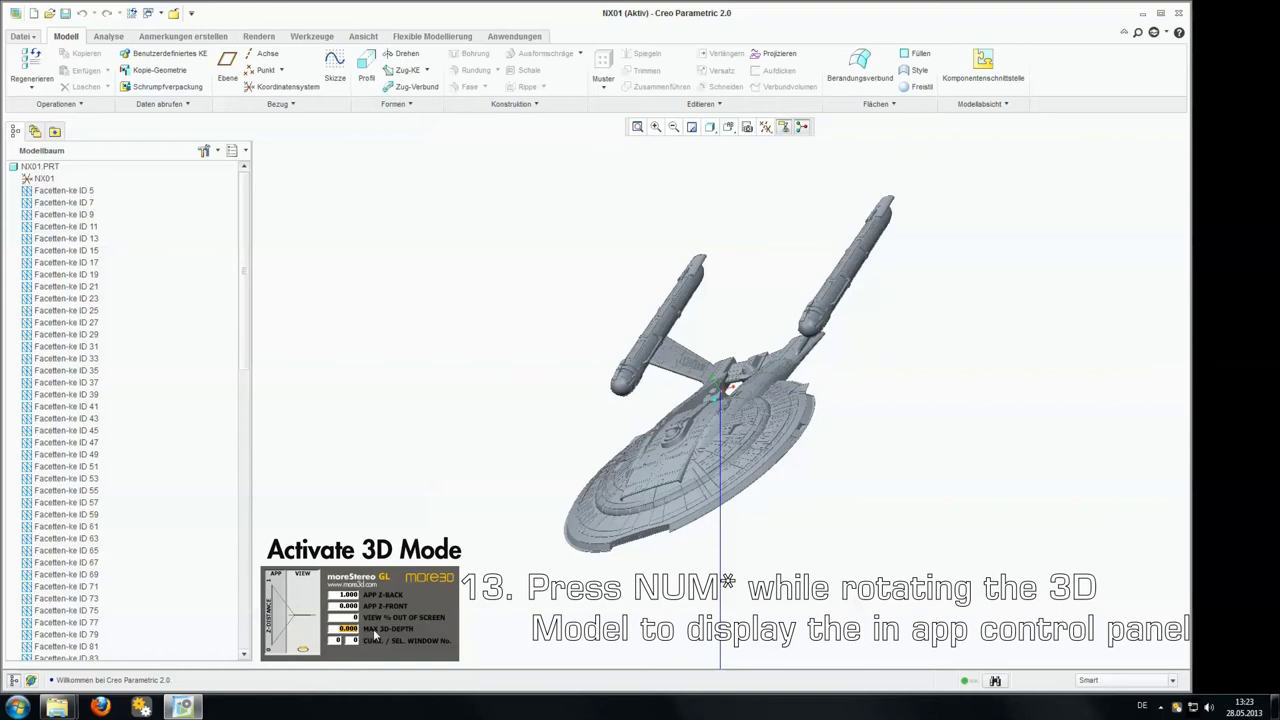
Step: Orbit the starship until it renders in red/cyan anaglyph stereo
mouse_move(537, 596)
middle_down()
mouse_move(551, 585)
mouse_move(627, 593)
middle_up()
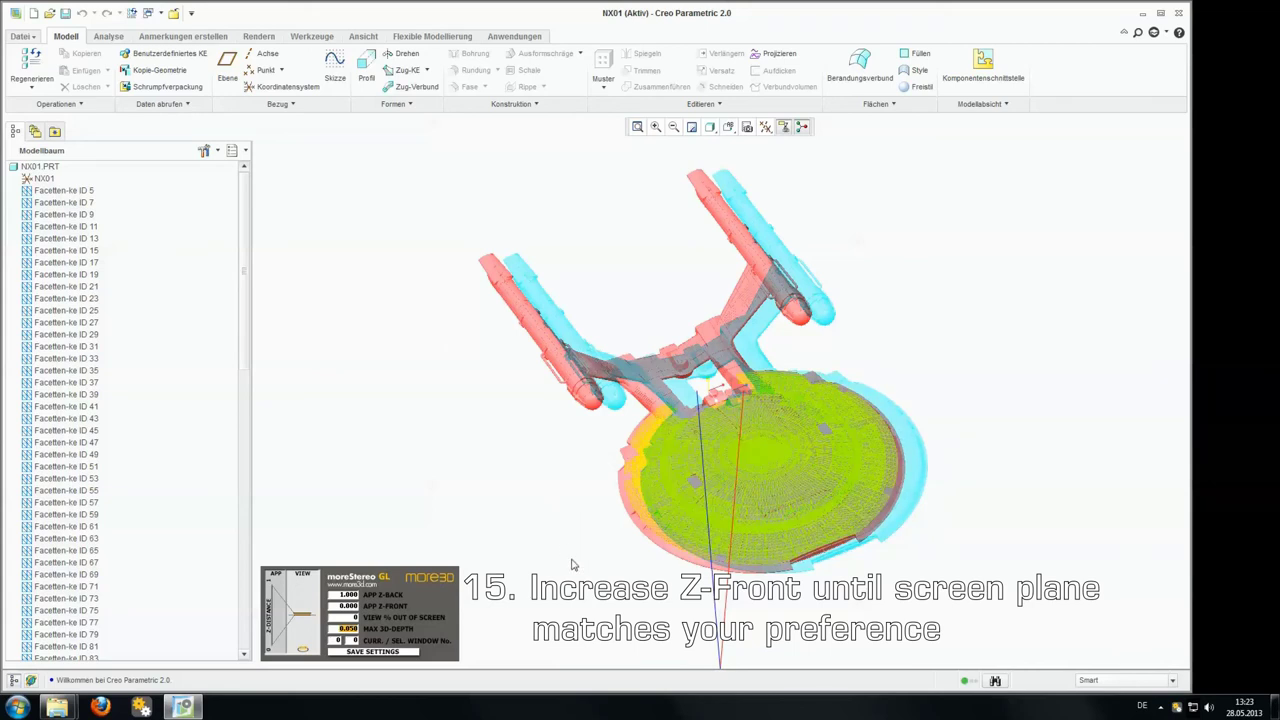
middle_drag(573, 565, 587, 570)
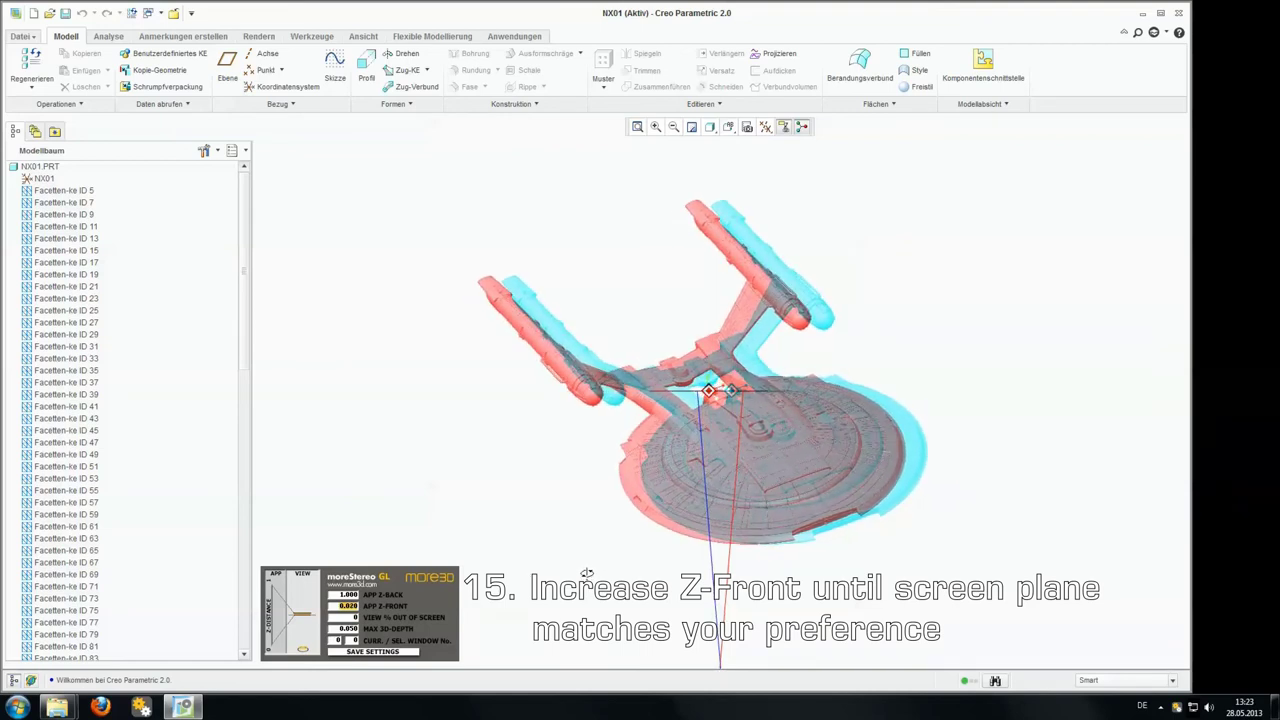
Step: Raise APP Z-FRONT from 0.000 to 0.500 and rotate the starship to check the depth
middle_drag(587, 572, 604, 570)
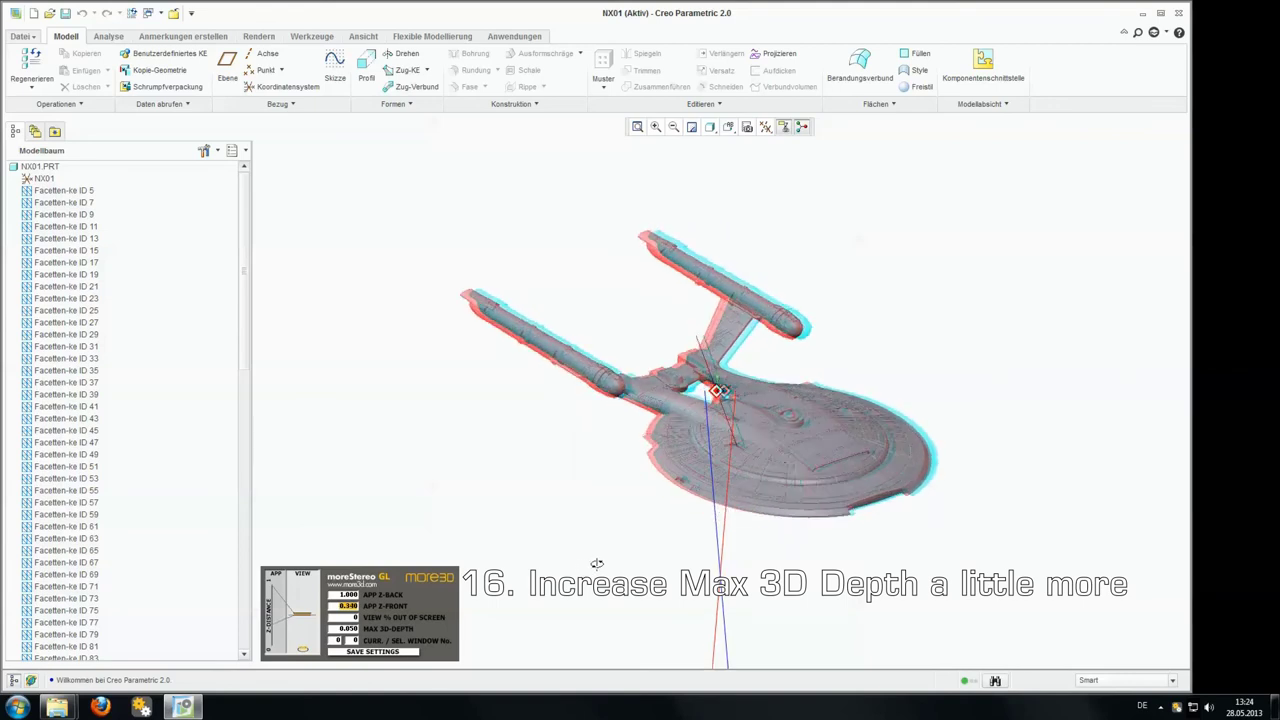
middle_drag(596, 564, 572, 569)
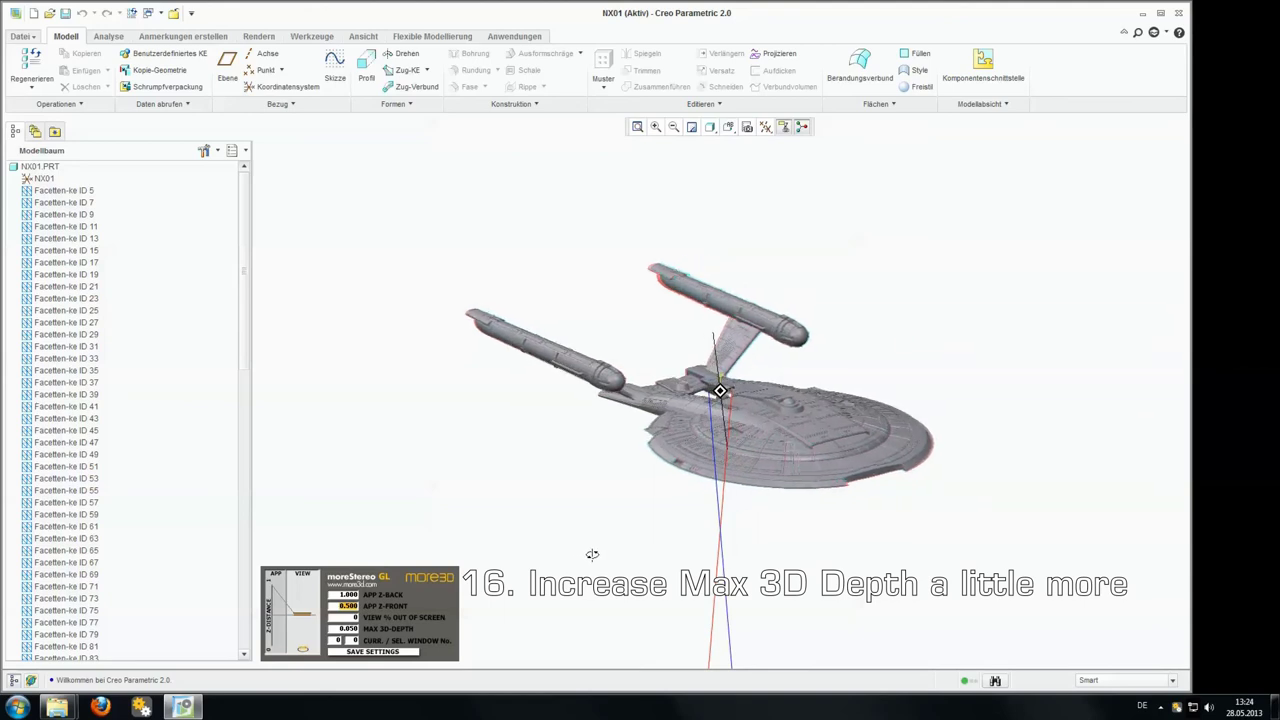
middle_drag(596, 553, 598, 563)
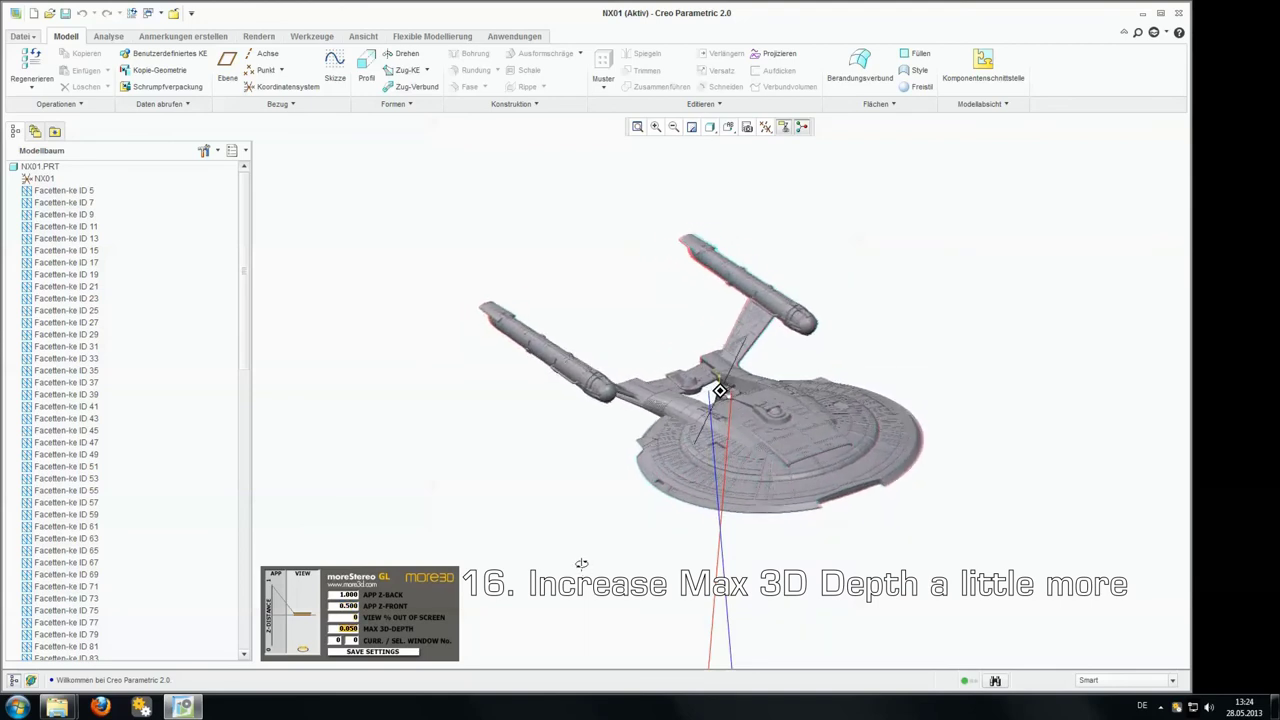
Step: Raise MAX 3D-DEPTH from 0.050 to 0.240 and check the deeper stereo on the starship
middle_drag(587, 562, 621, 567)
scroll(655, 515, down, 2)
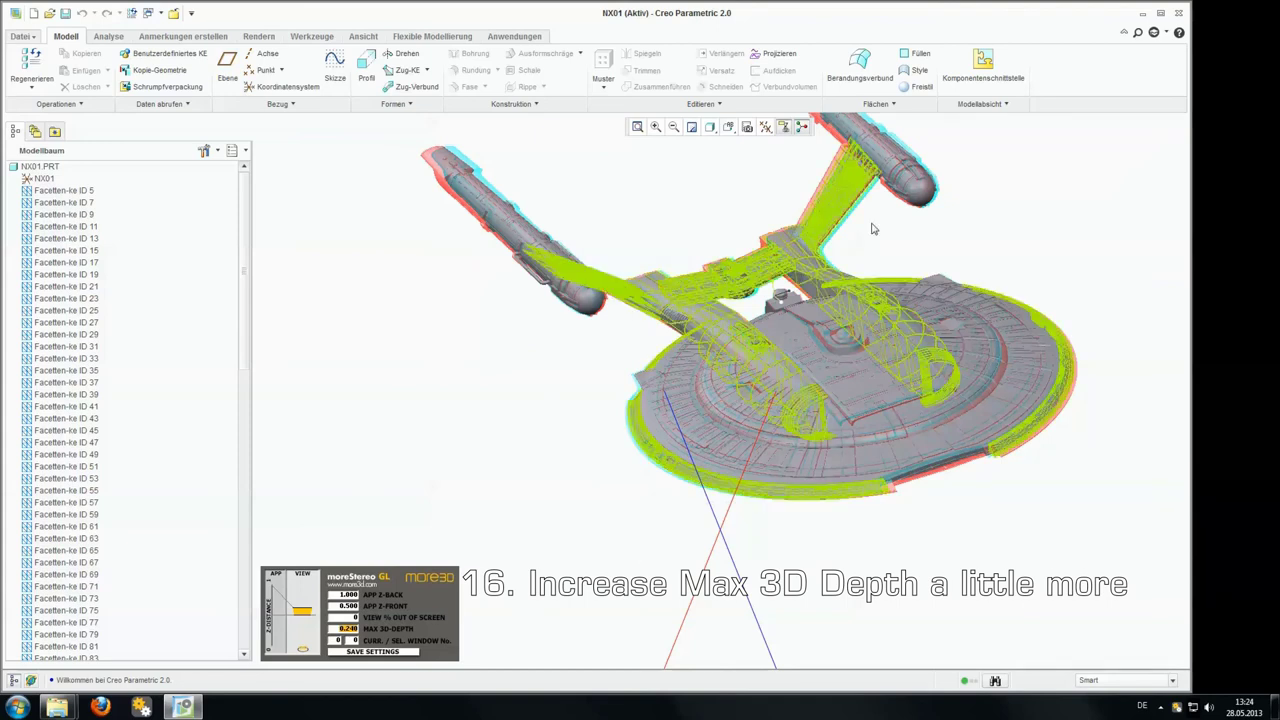
scroll(890, 250, down, 3)
mouse_move(898, 266)
middle_down()
mouse_move(909, 217)
mouse_move(828, 195)
mouse_move(837, 208)
mouse_move(918, 219)
middle_up()
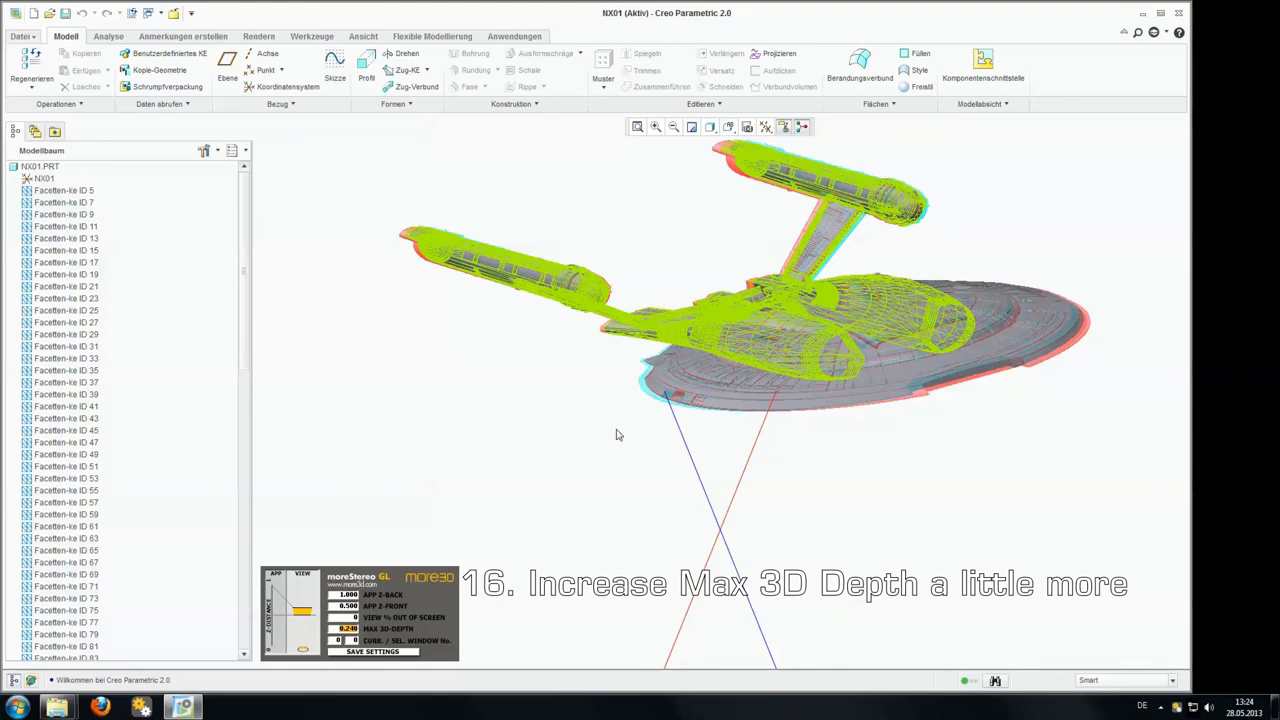
middle_drag(584, 431, 586, 434)
shift+middle_drag(549, 368, 536, 436)
mouse_move(585, 511)
middle_down()
mouse_move(601, 515)
mouse_move(557, 517)
mouse_move(590, 512)
middle_up()
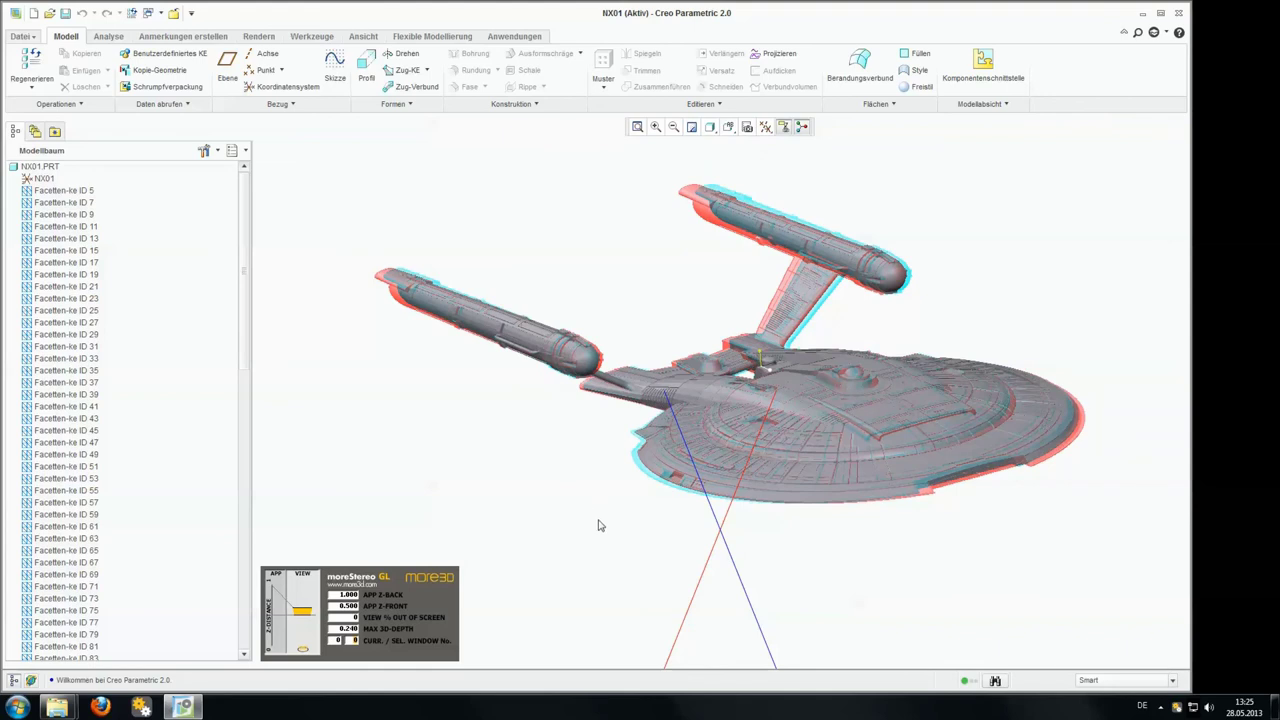
middle_drag(615, 520, 604, 514)
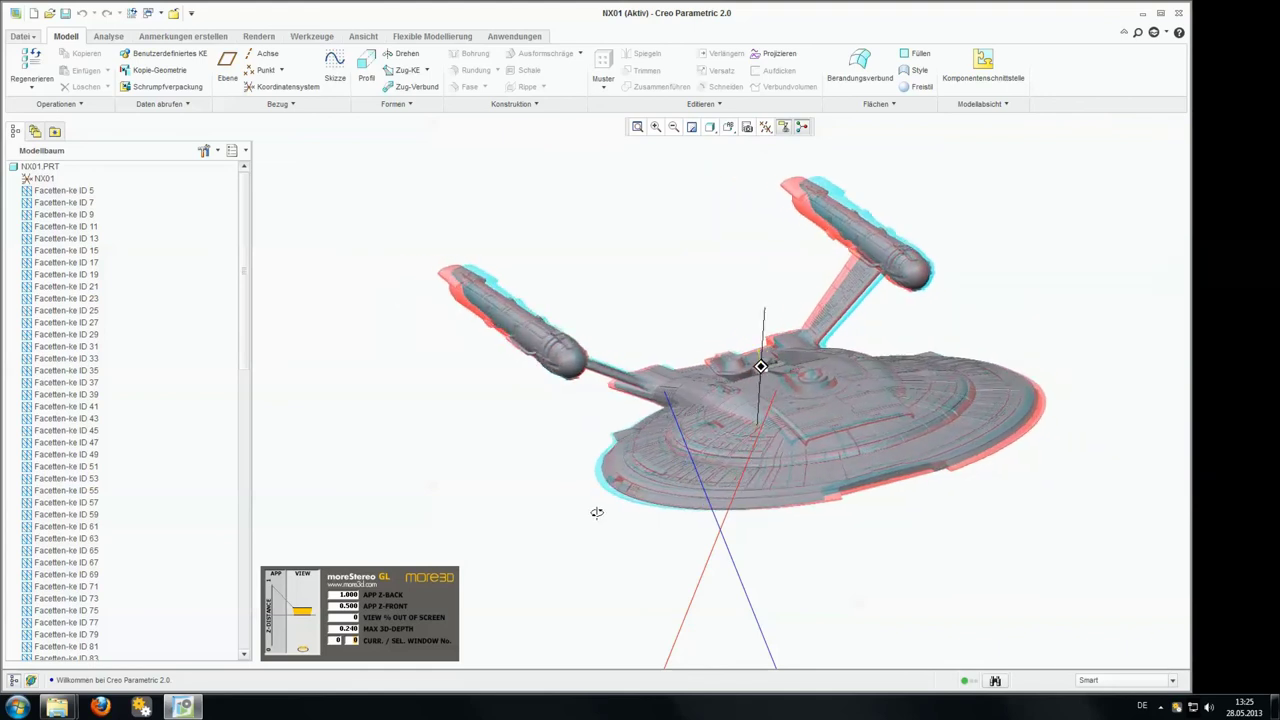